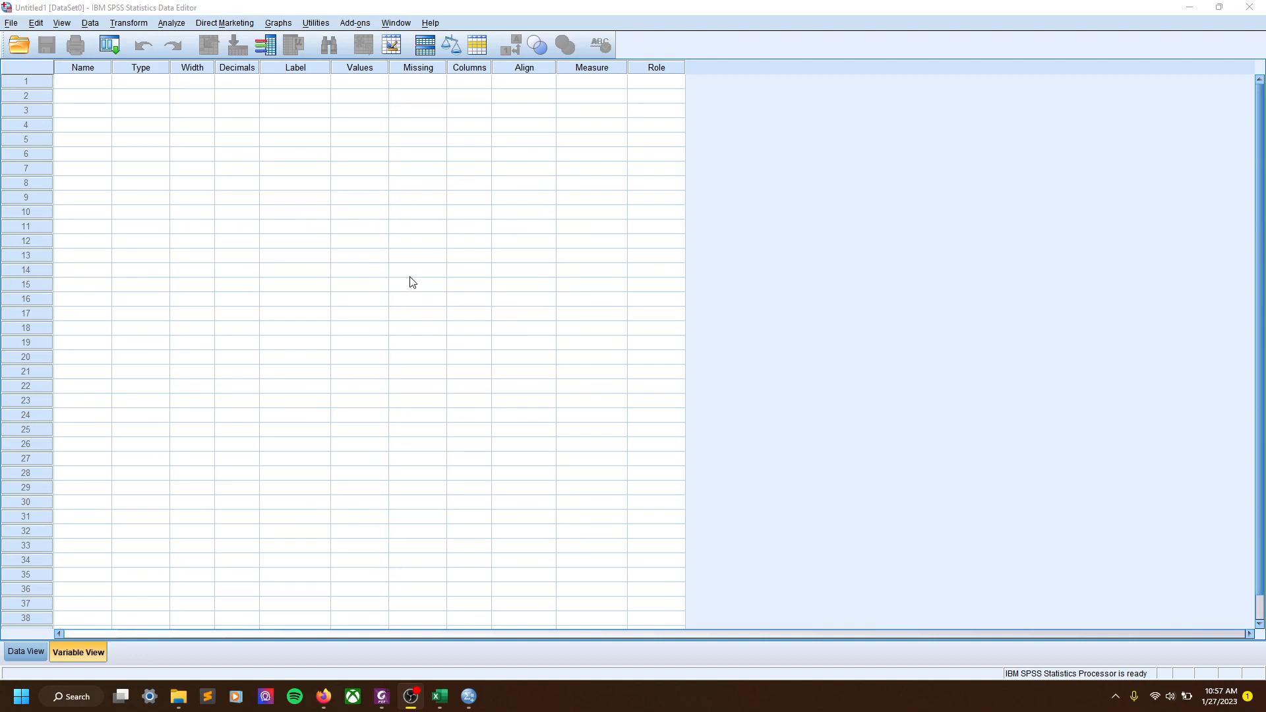
Close the empty untitled Data Editor and confirm exiting SPSS Statistics
{"action": "left_click", "coordinate": [920, 228]}
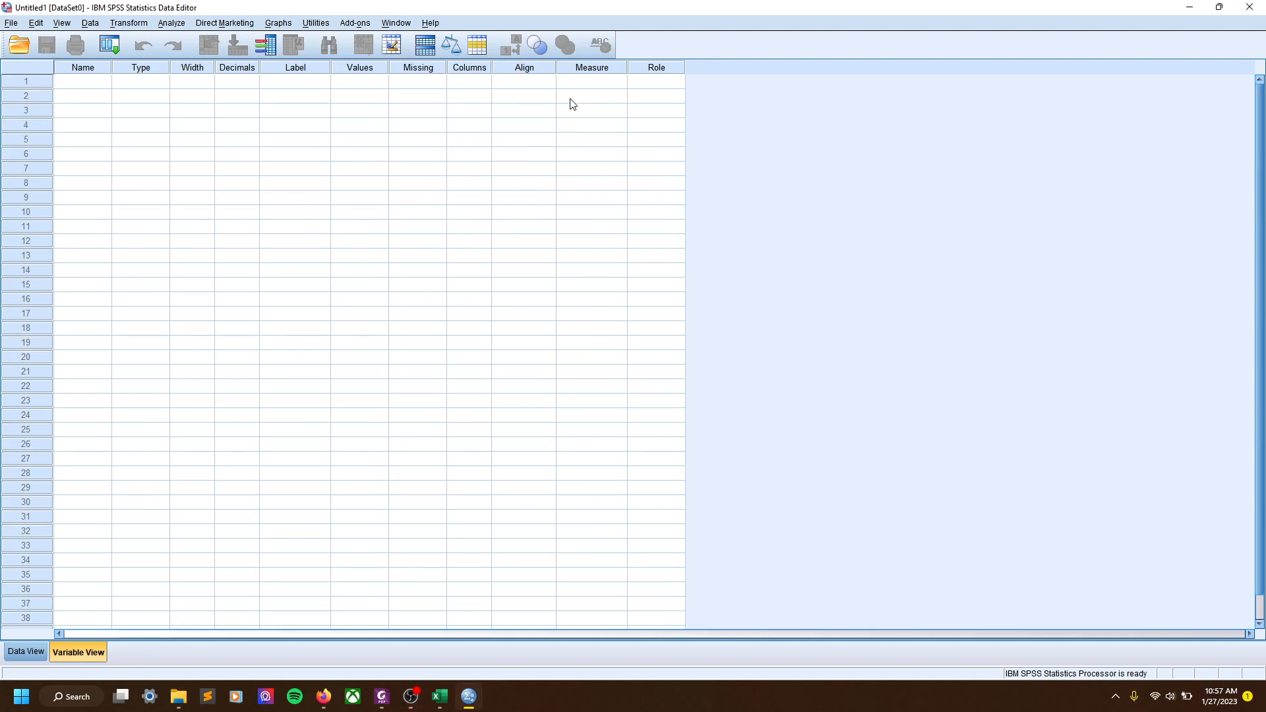
{"action": "left_click", "coordinate": [1249, 6]}
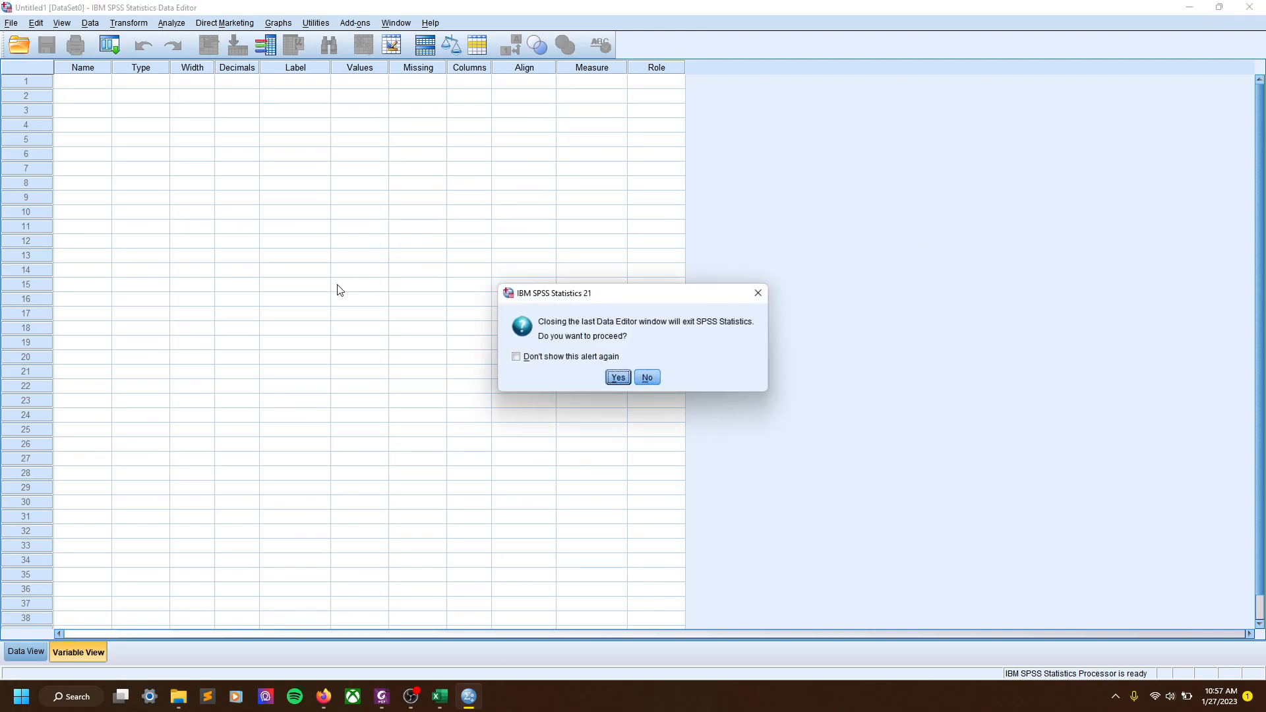
{"action": "left_click", "coordinate": [617, 375]}
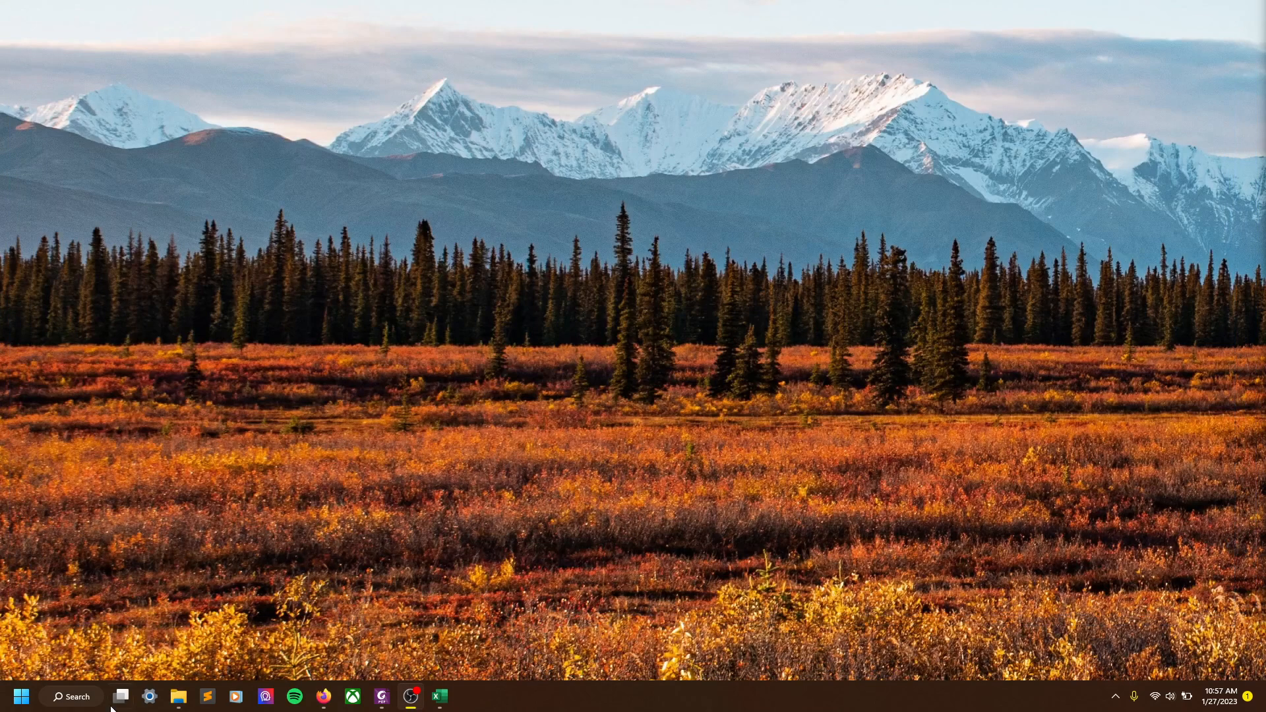
Launch IBM SPSS Statistics from the Windows search
{"action": "left_click", "coordinate": [55, 697]}
{"action": "type", "text": "spss"}
{"action": "key", "text": "Return"}
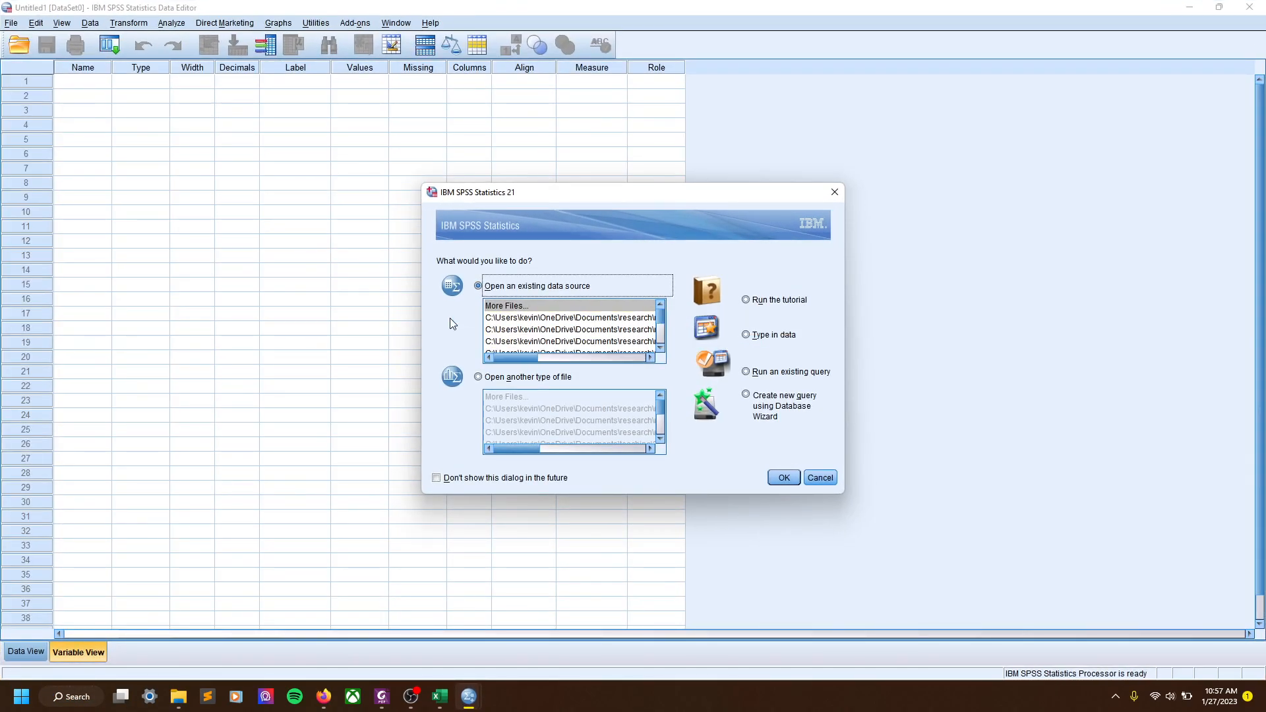
Open the third recently used survey data file from the startup dialog
{"action": "left_click_drag", "start_coordinate": [524, 358], "coordinate": [493, 371]}
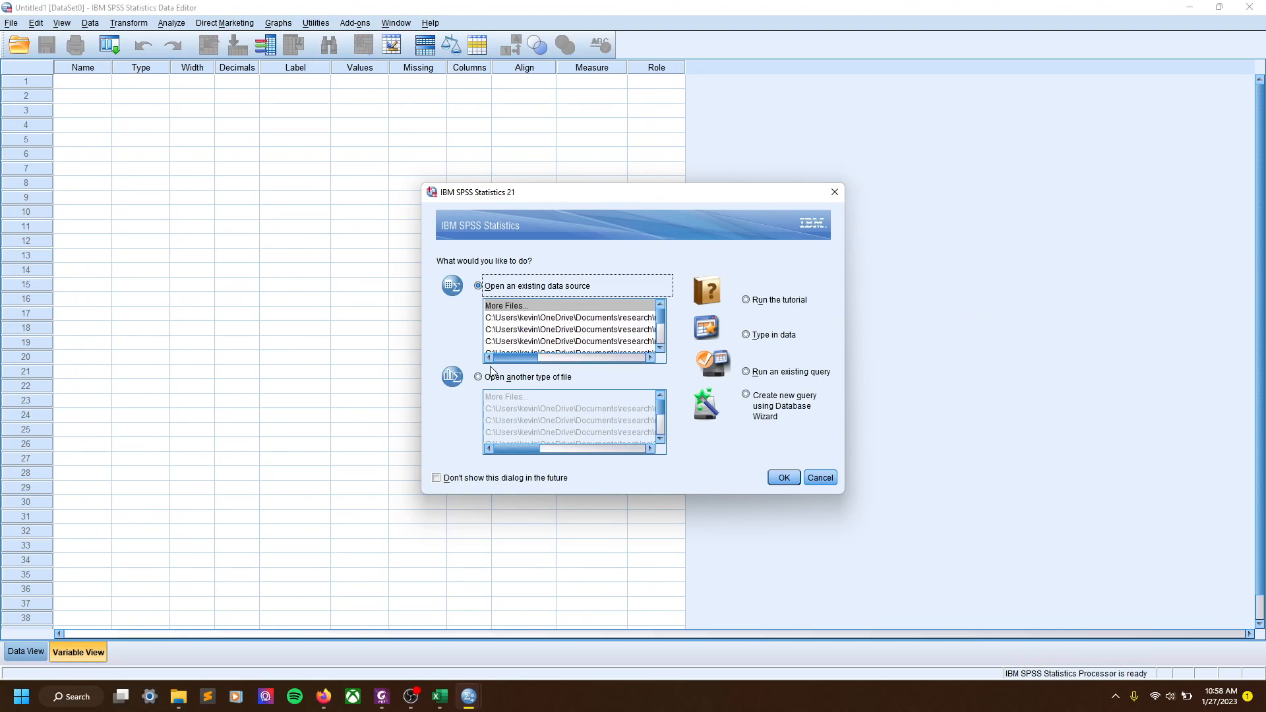
{"action": "left_click", "coordinate": [526, 329]}
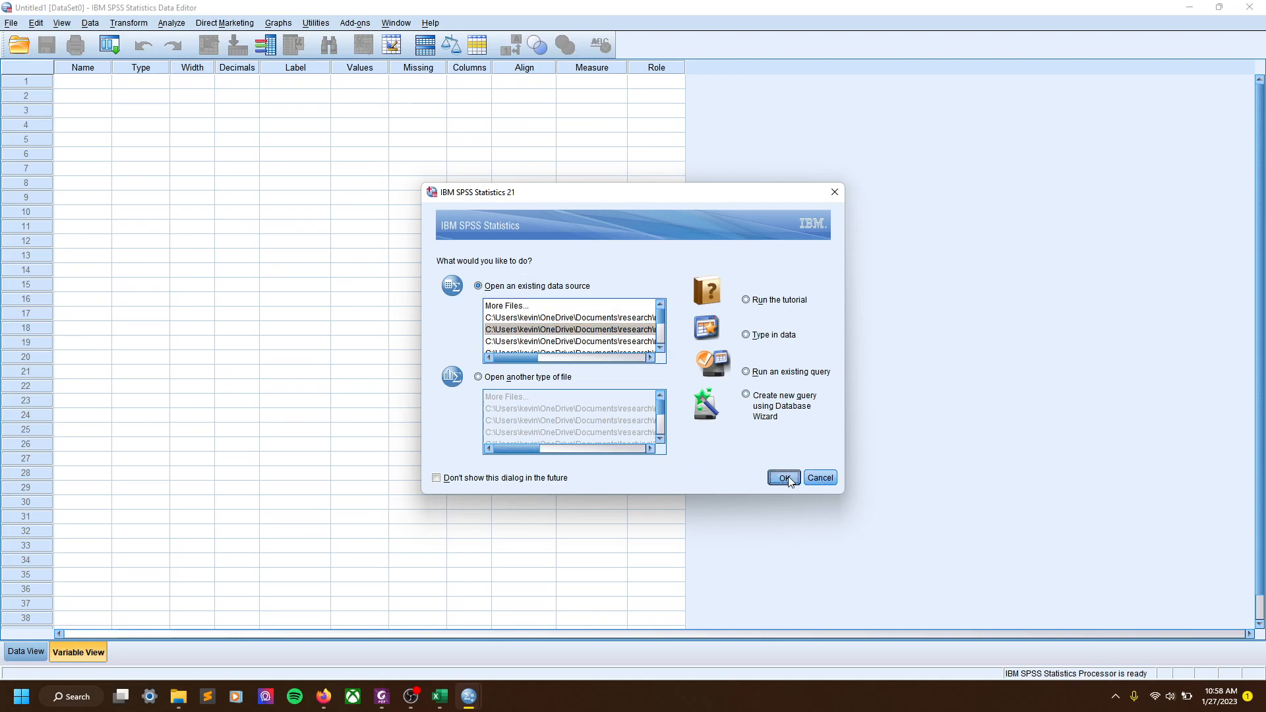
{"action": "left_click", "coordinate": [784, 477]}
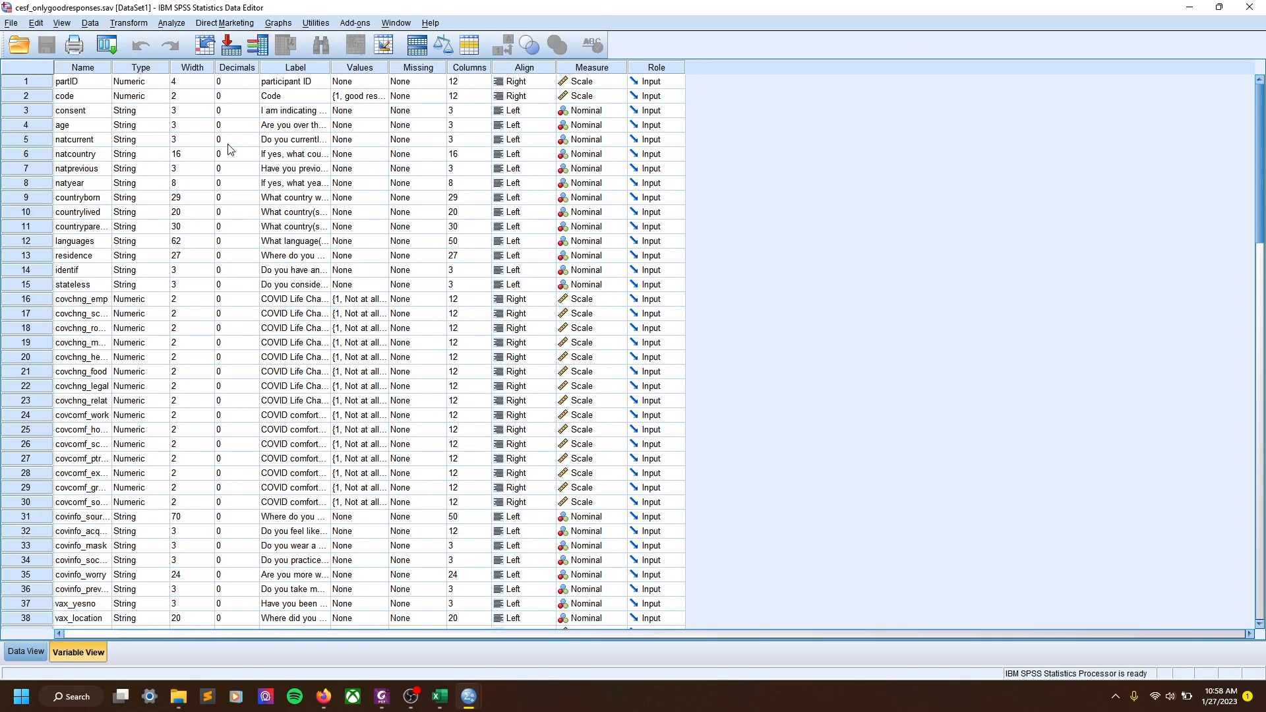
Autofit the Variable View Label column, then review the Excel cesf_spss sheet and minimize Excel
{"action": "double_click", "coordinate": [331, 69]}
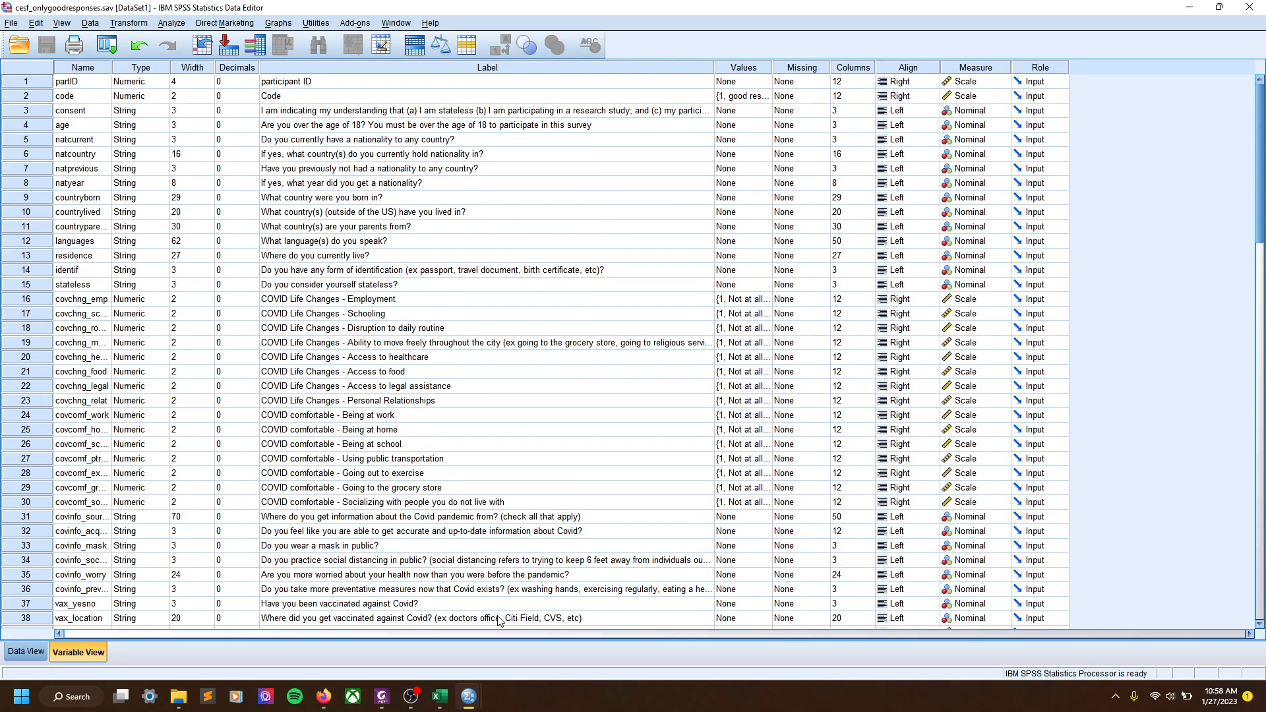
{"action": "left_click", "coordinate": [440, 696]}
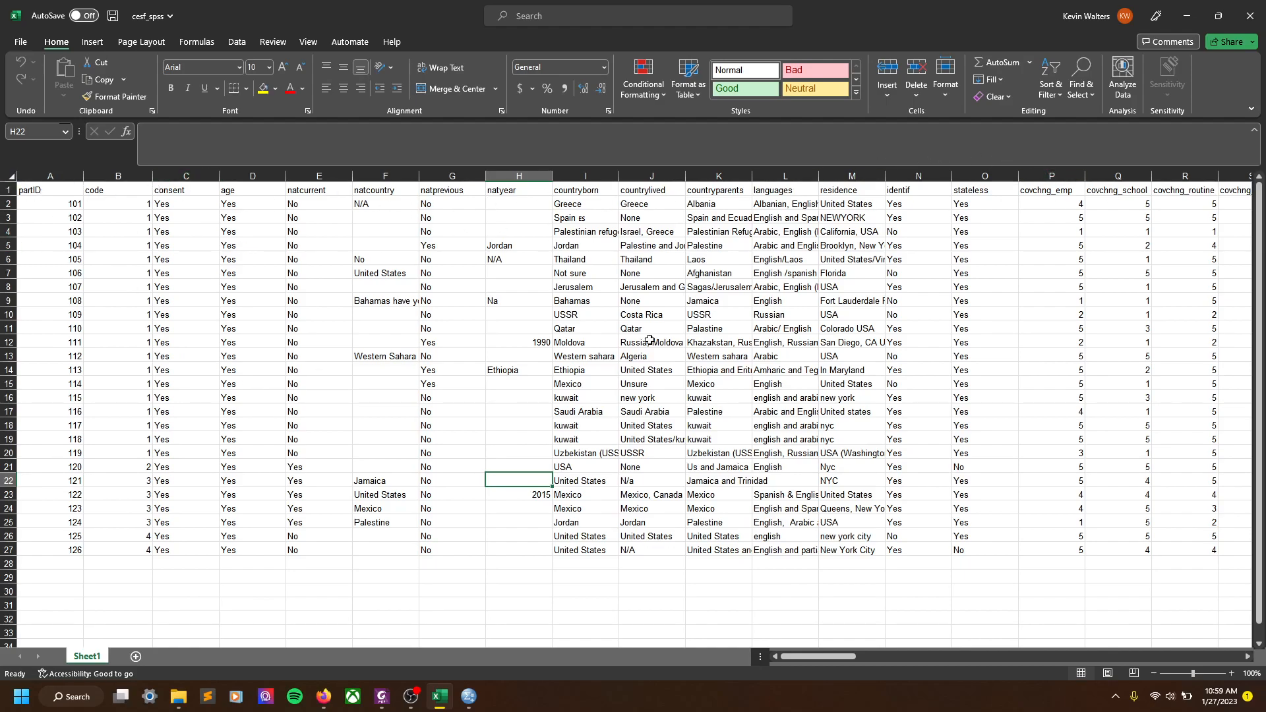
{"action": "left_click", "coordinate": [1186, 15]}
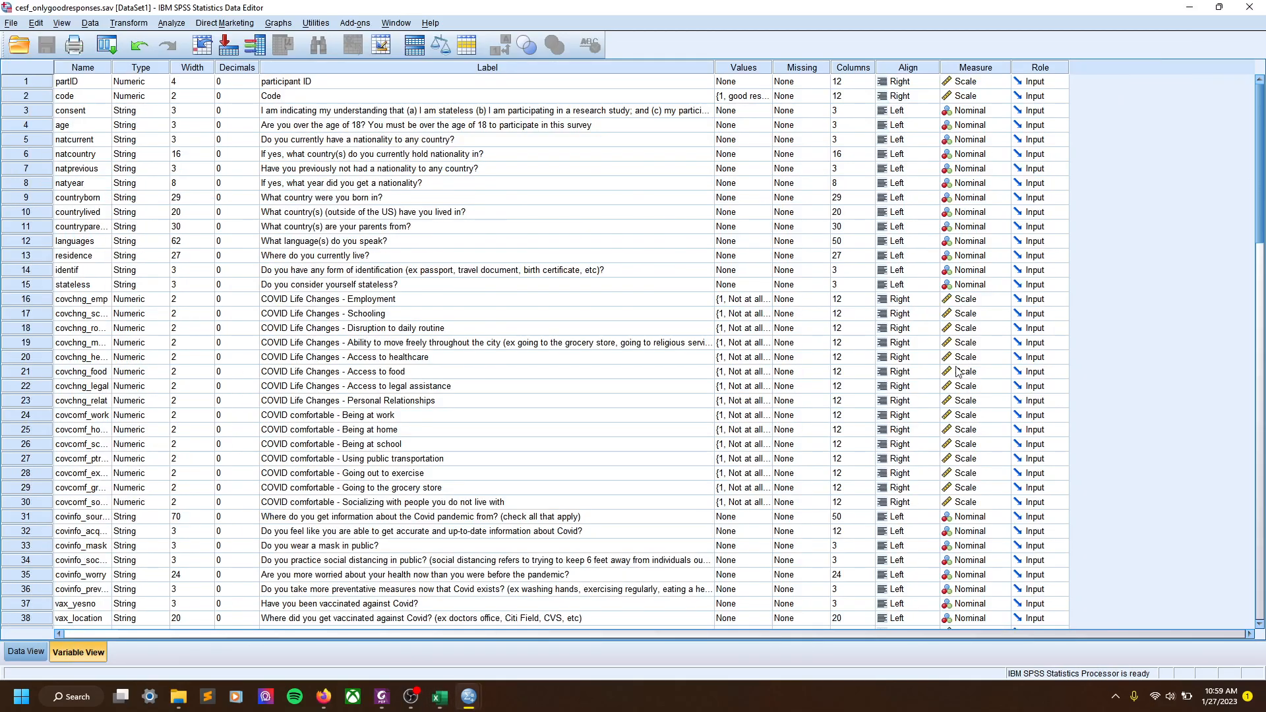
Check the Data View values, then autofit the Name column in Variable View
{"action": "left_click", "coordinate": [27, 653]}
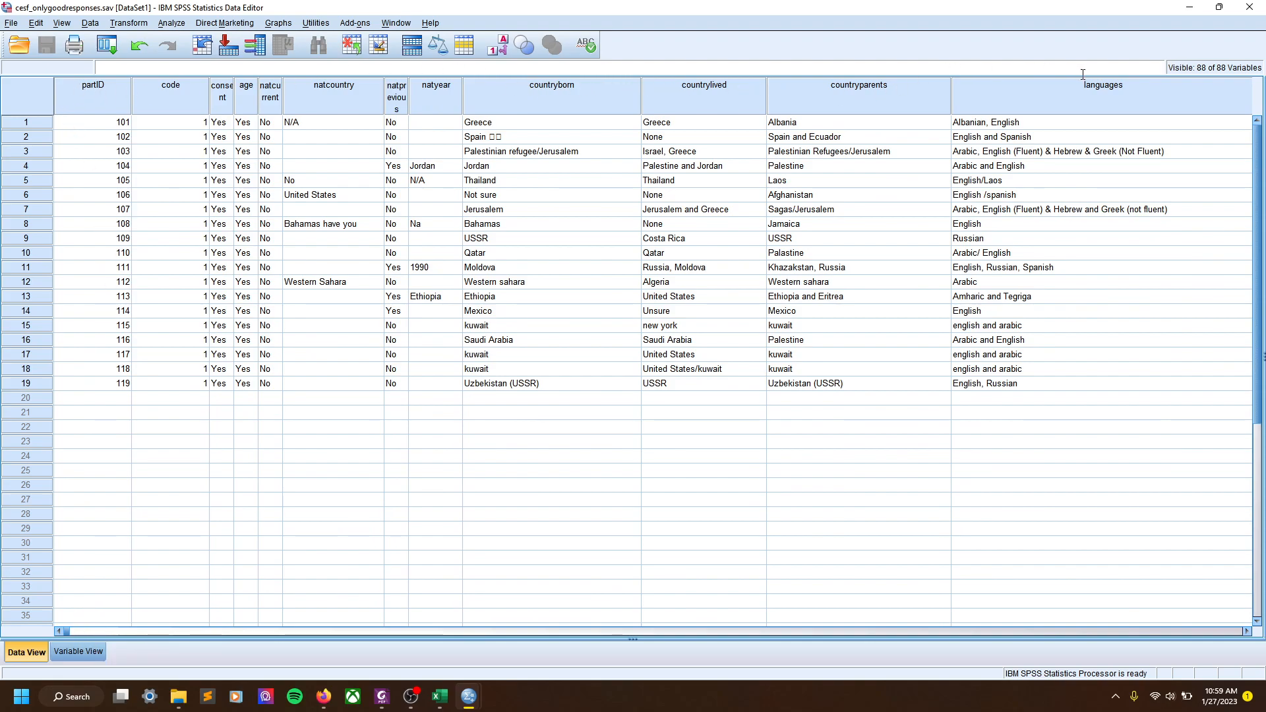
{"action": "left_click", "coordinate": [77, 652]}
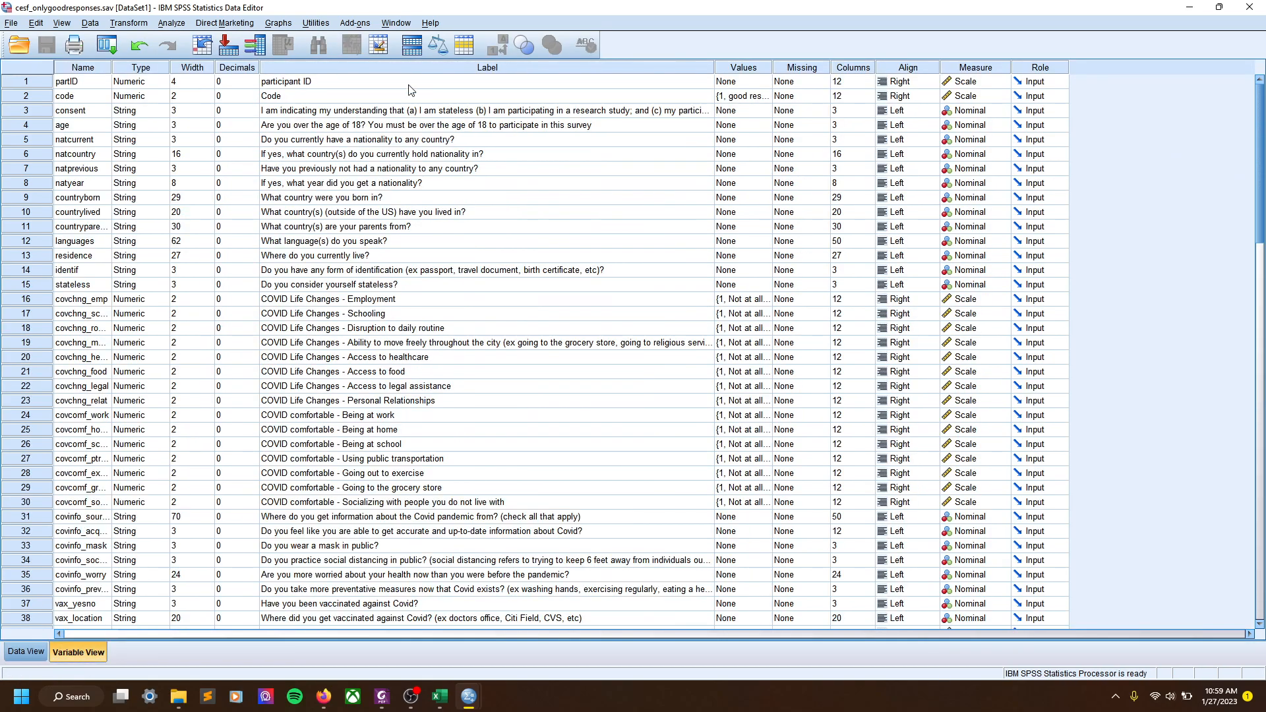
{"action": "double_click", "coordinate": [110, 68]}
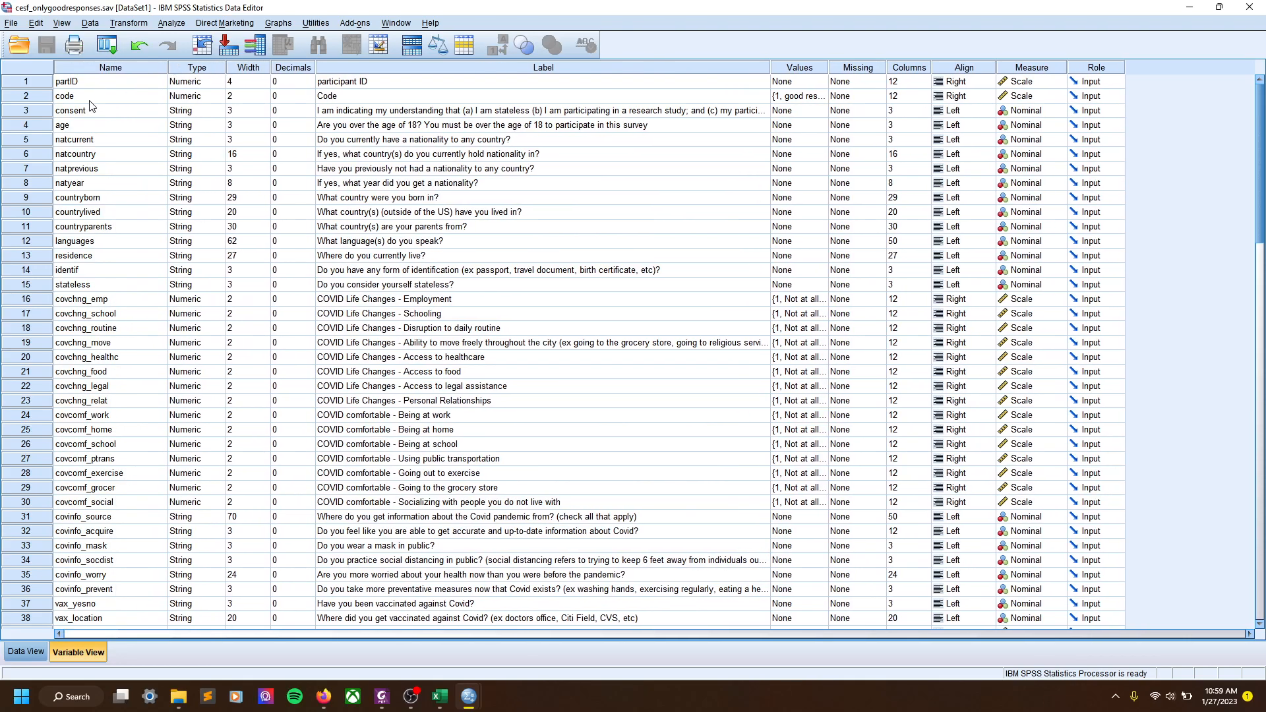
Autofit the consent column in Data View to fit its header, then return to Variable View
{"action": "left_click", "coordinate": [25, 652]}
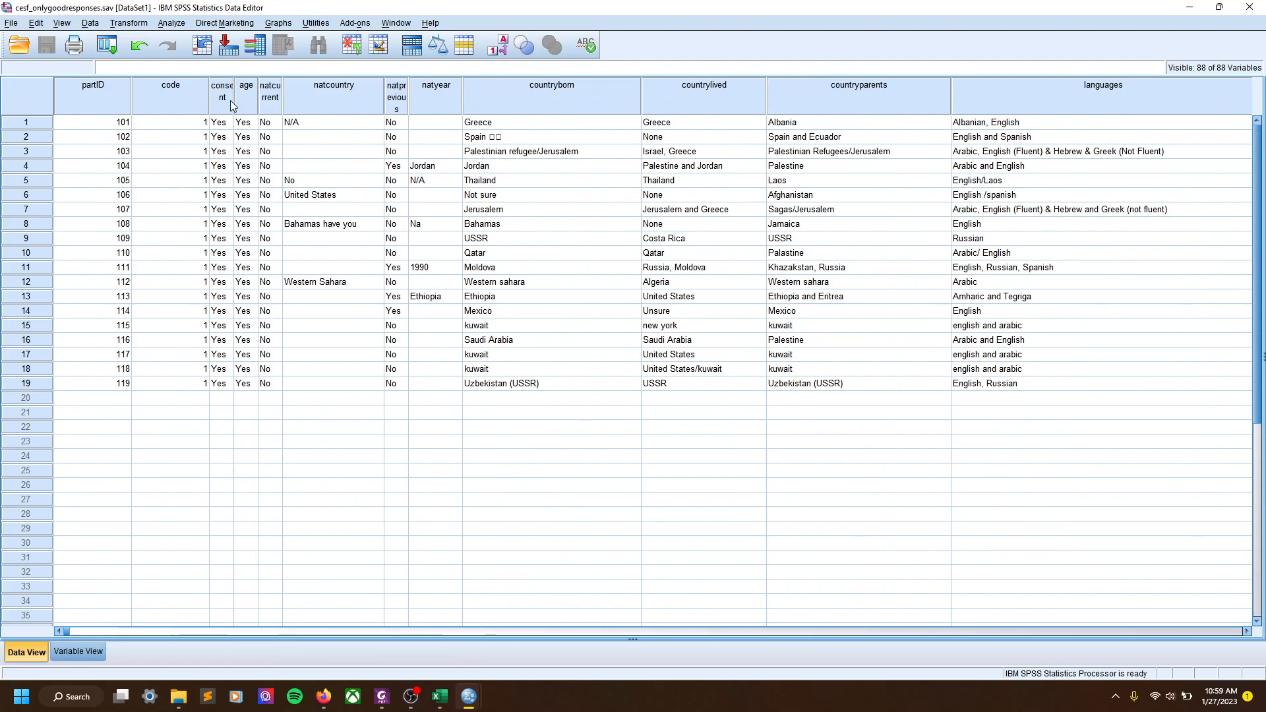
{"action": "double_click", "coordinate": [234, 100]}
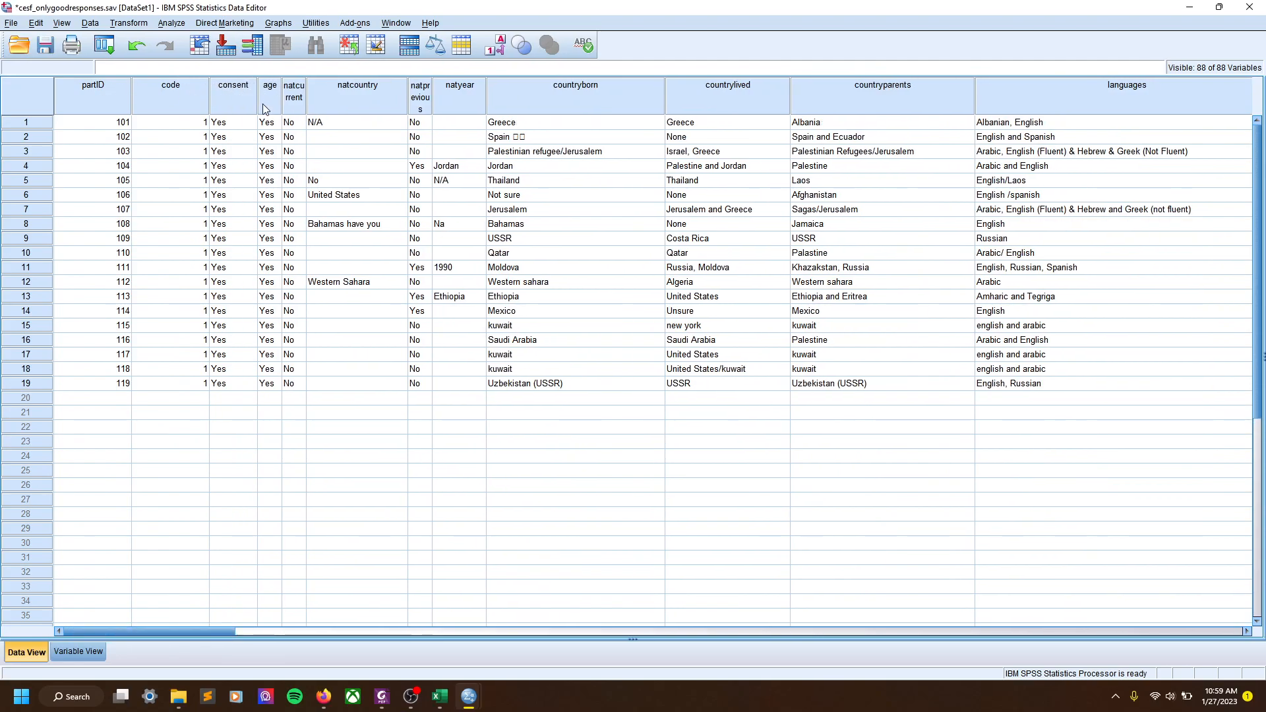
{"action": "left_click", "coordinate": [82, 652]}
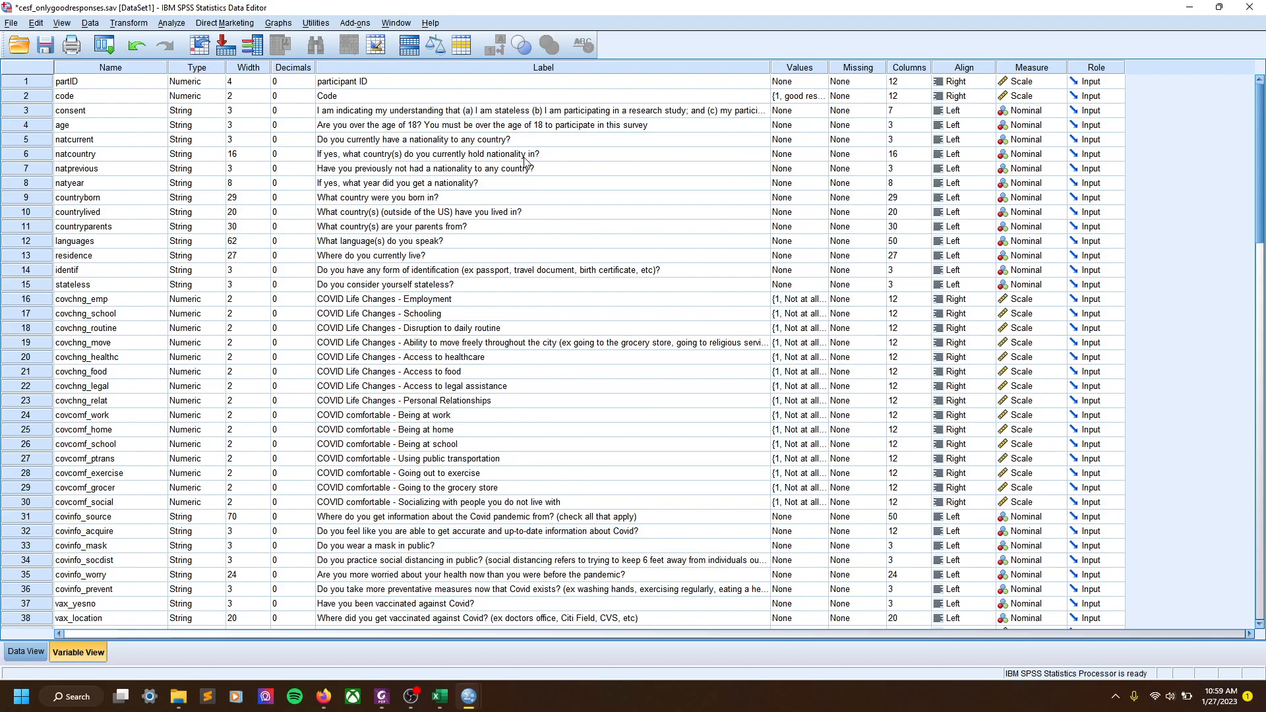
{"action": "left_click", "coordinate": [827, 95]}
{"action": "left_click", "coordinate": [828, 95]}
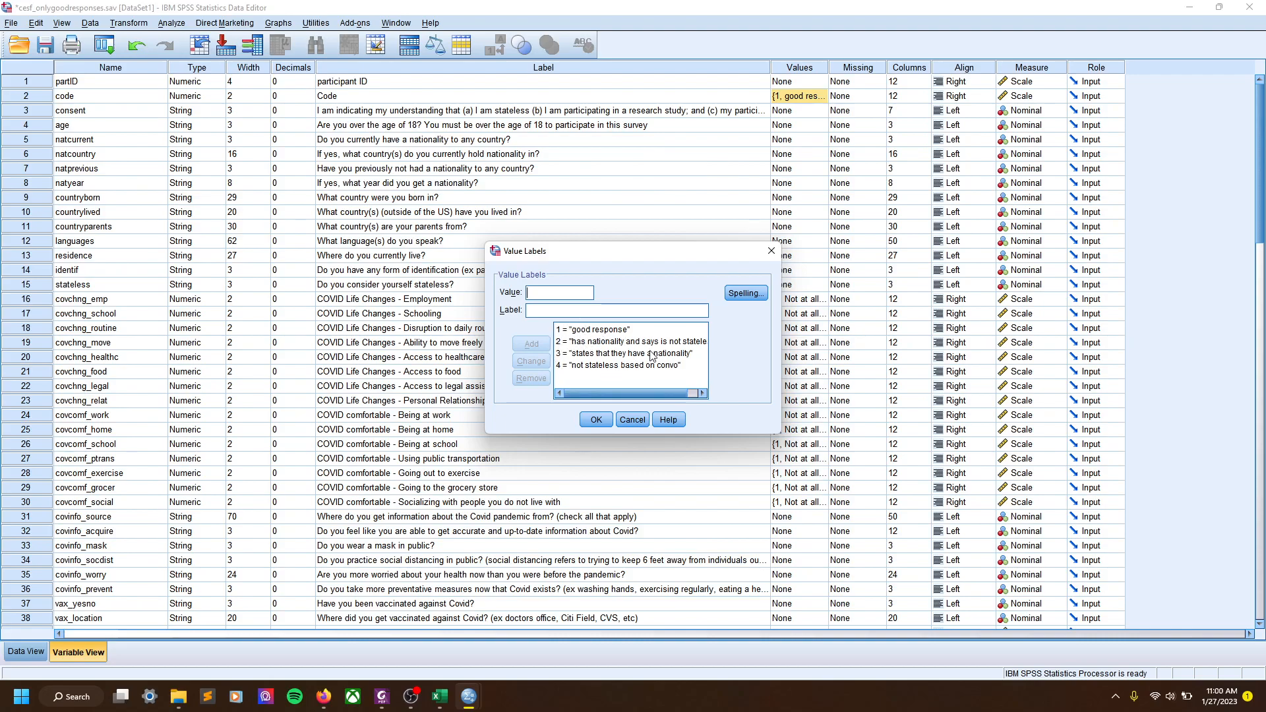
{"action": "left_click", "coordinate": [636, 424]}
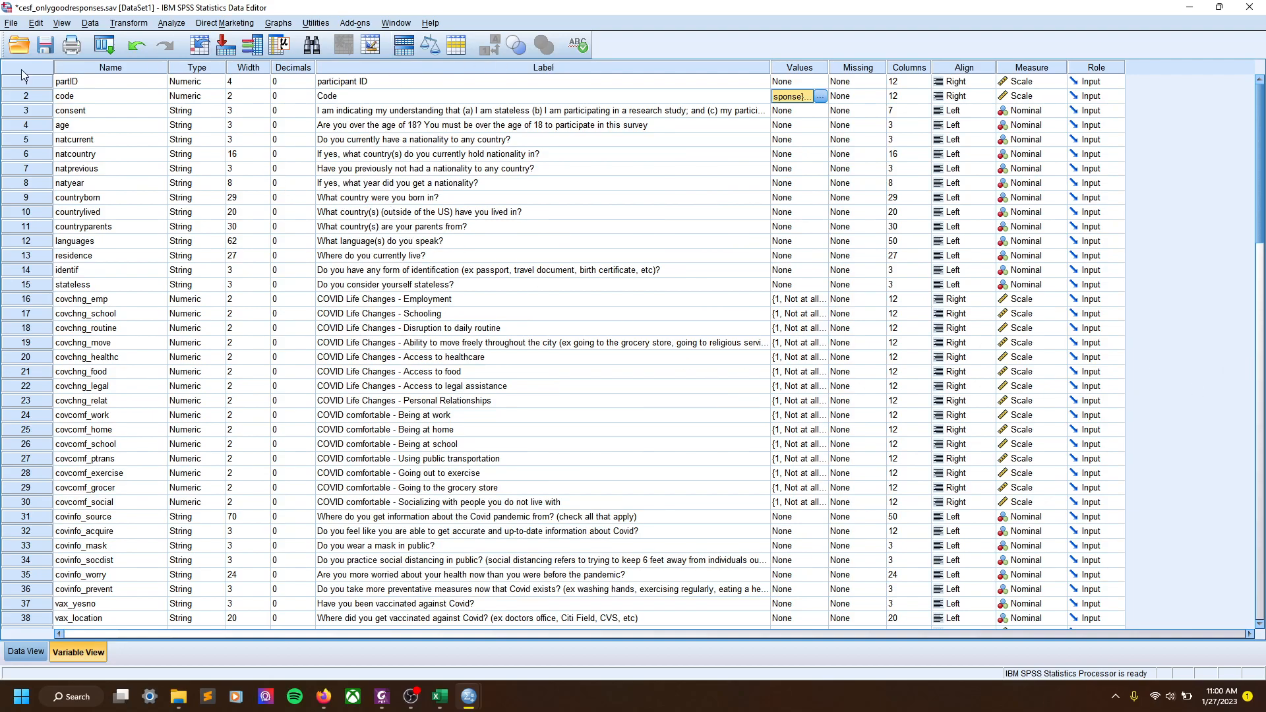
{"action": "left_click", "coordinate": [10, 23]}
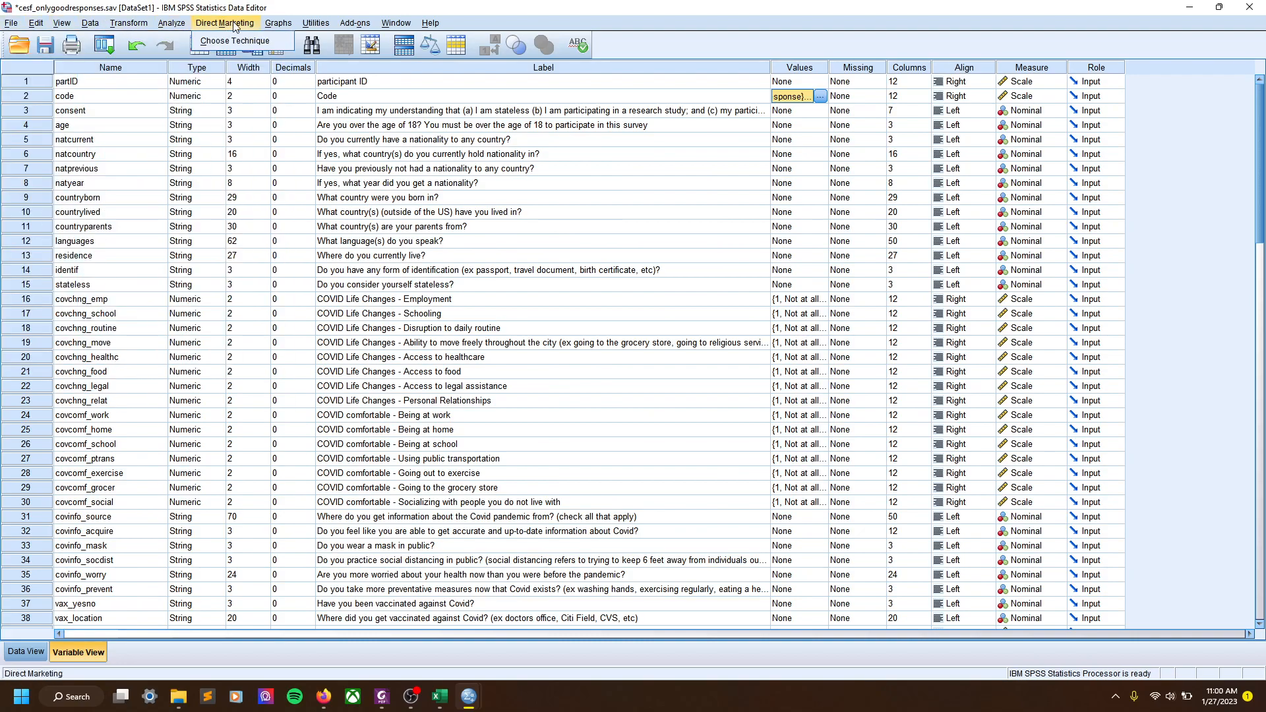
{"action": "left_click", "coordinate": [106, 2]}
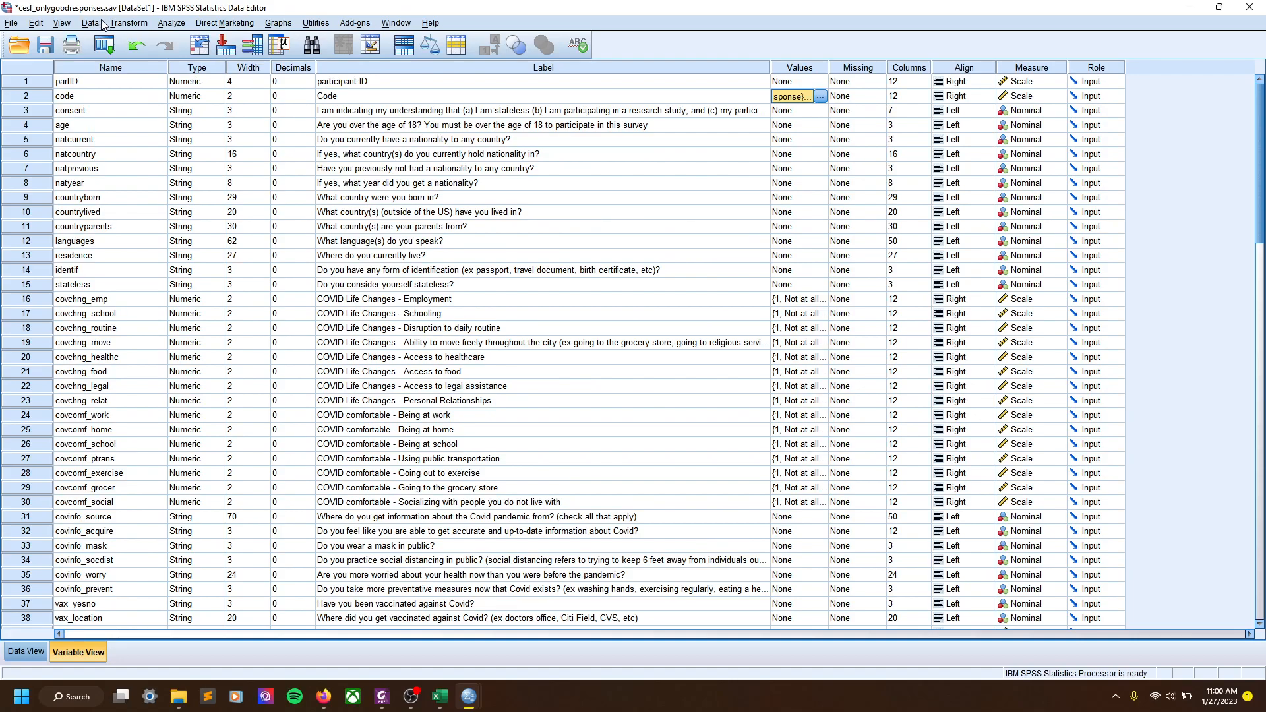
{"action": "left_click", "coordinate": [162, 24]}
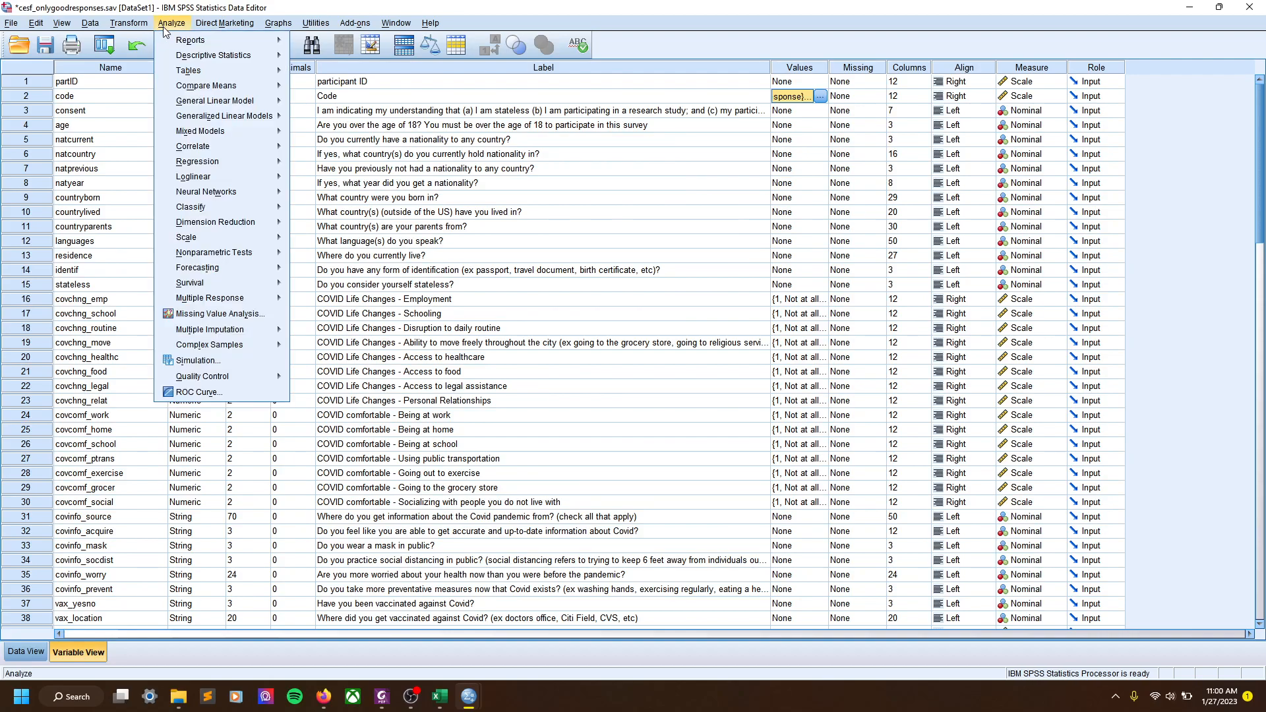
{"action": "mouse_move", "coordinate": [165, 42]}
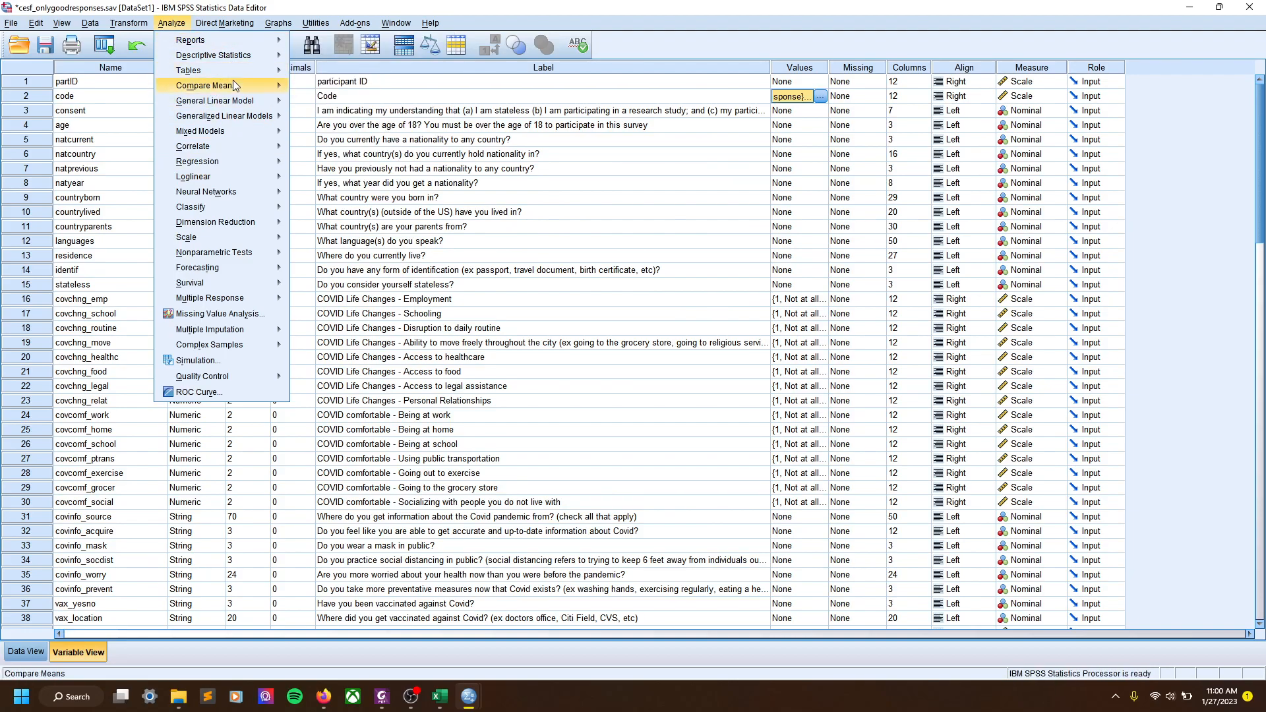
{"action": "mouse_move", "coordinate": [224, 68]}
{"action": "left_click", "coordinate": [212, 2]}
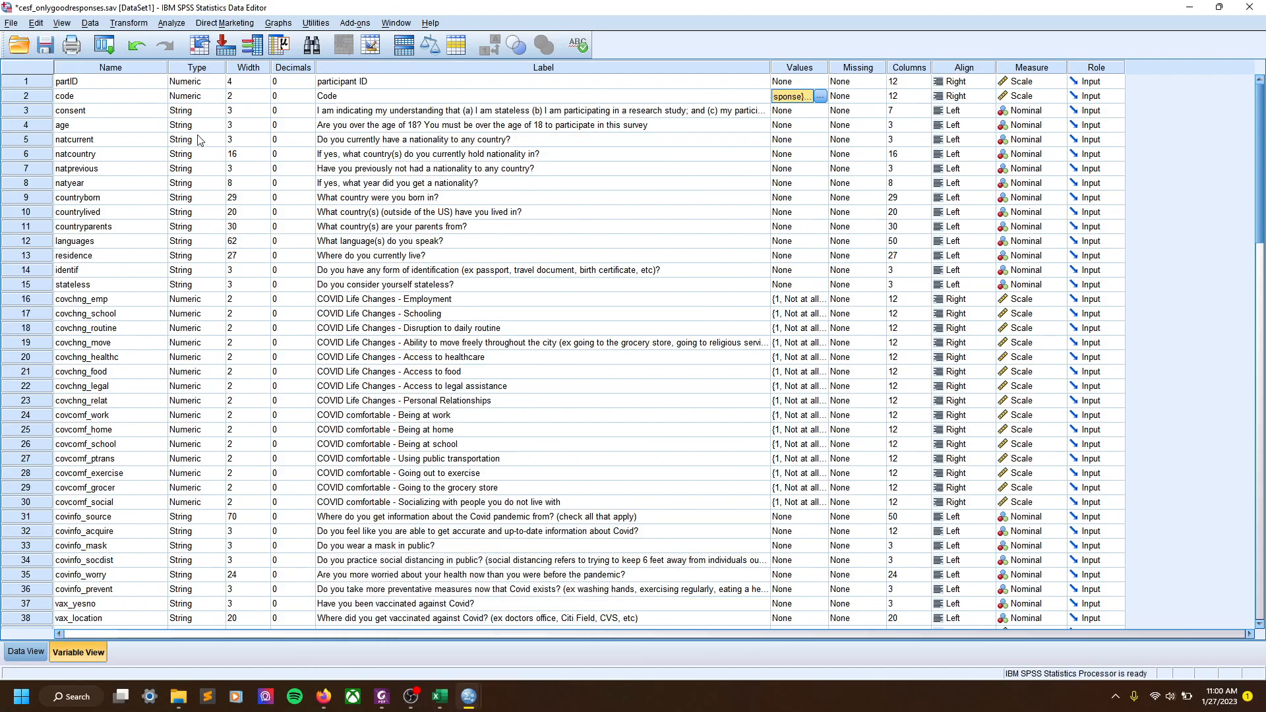
{"action": "key", "text": "alt+Tab"}
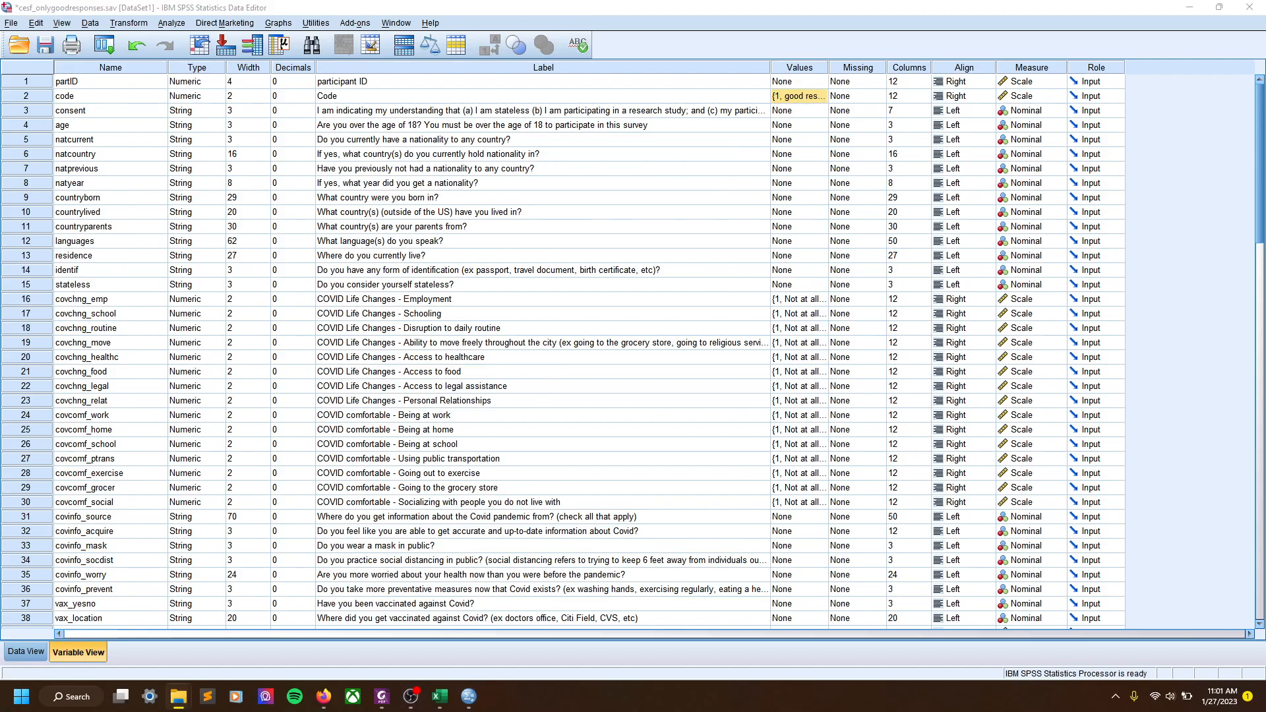
Set syntax_freqs.sps aside and snap syntax_cleaning.sps to the right half of the screen
{"action": "key", "text": "alt+Tab"}
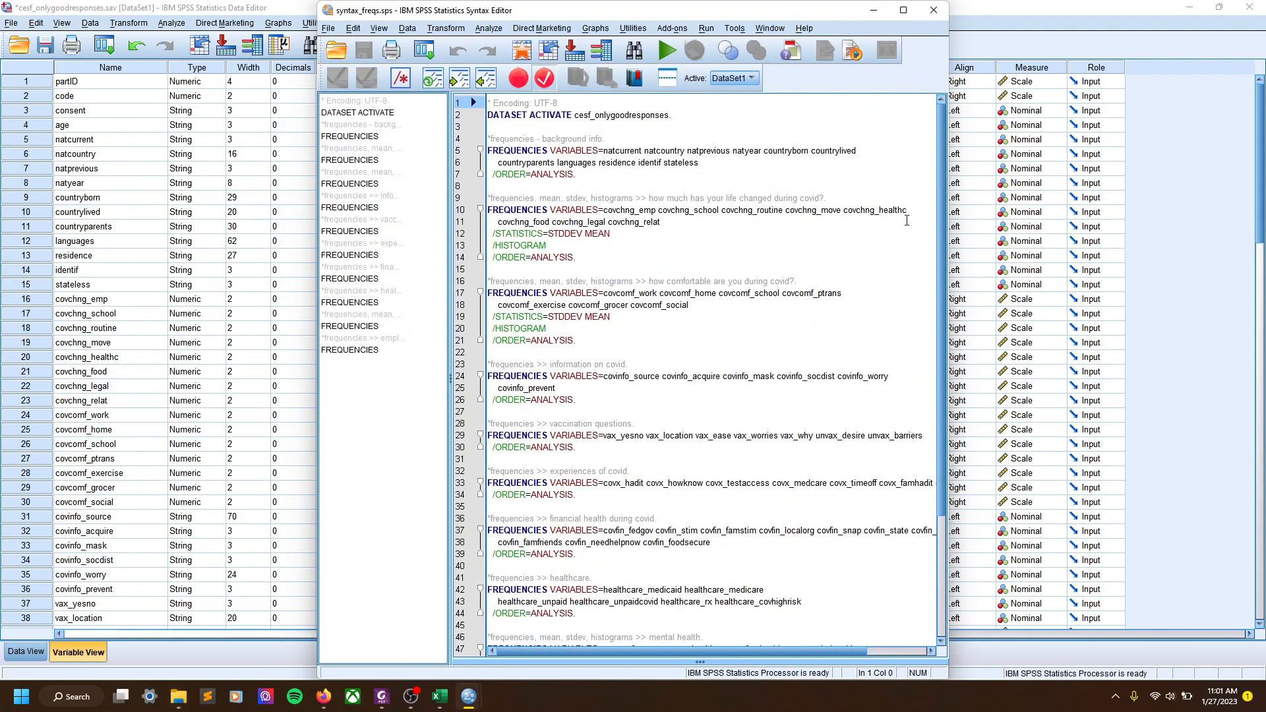
{"action": "left_click", "coordinate": [907, 9]}
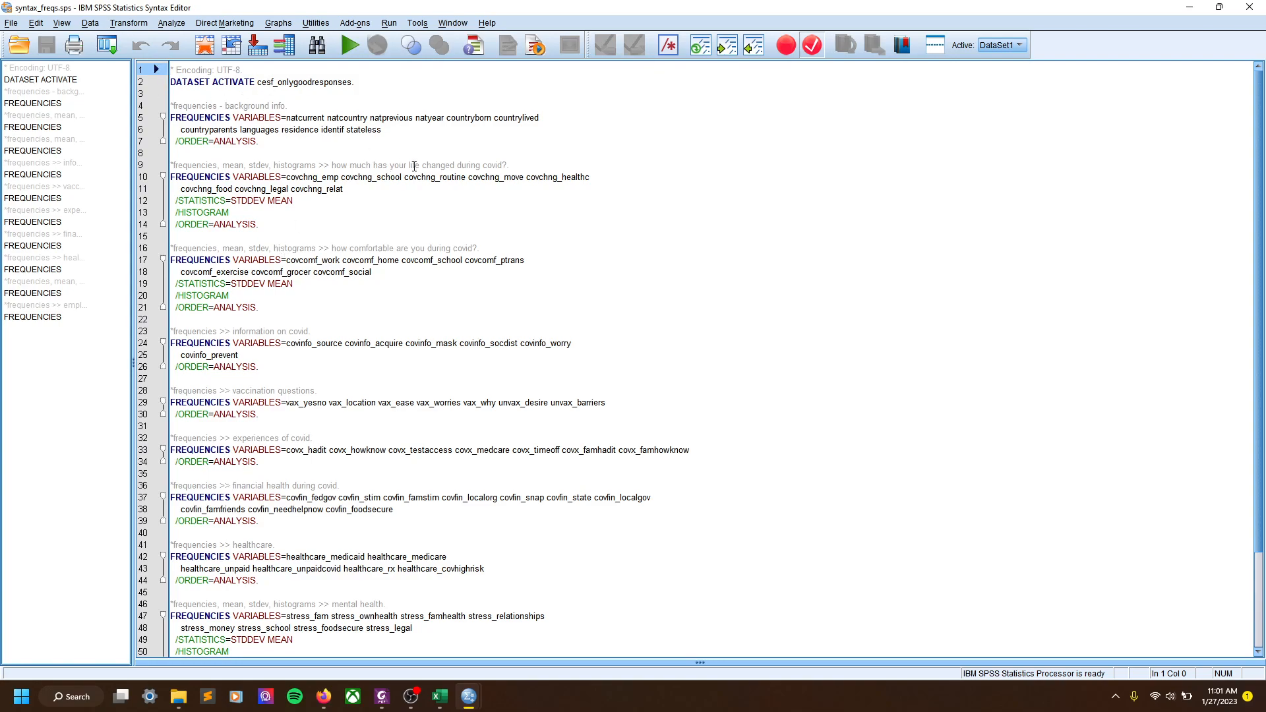
{"action": "left_click", "coordinate": [1190, 8]}
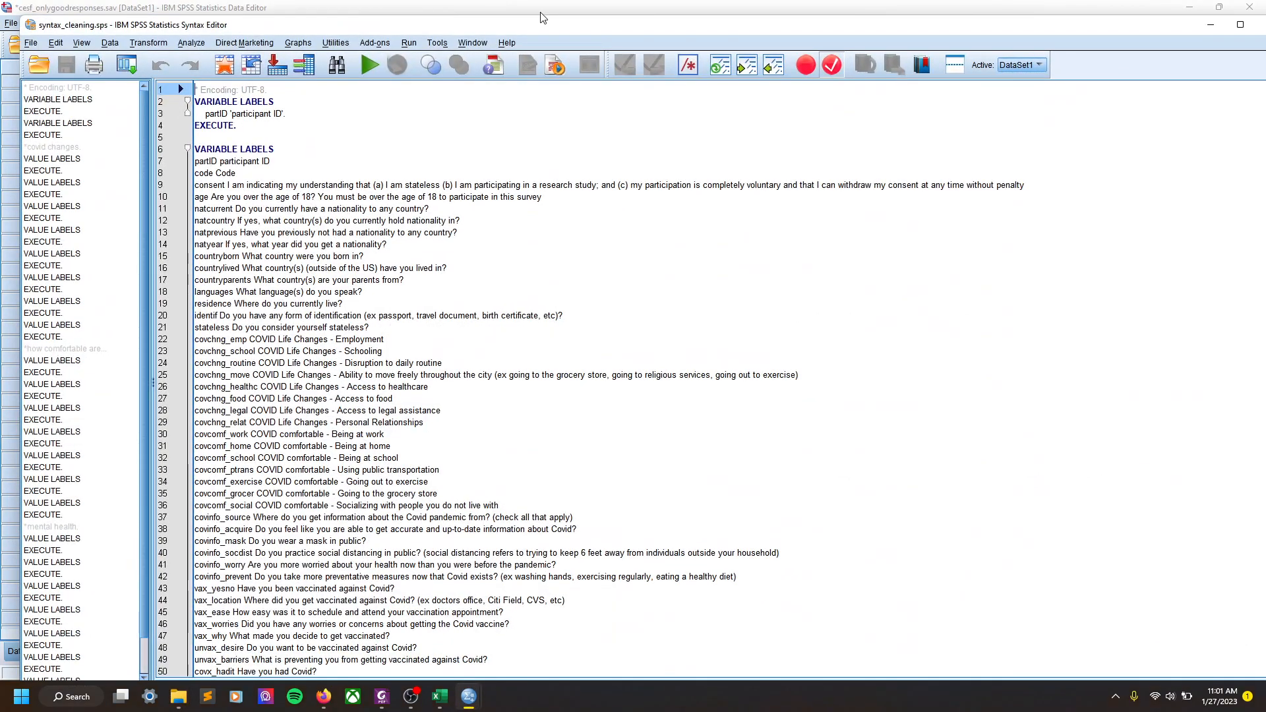
{"action": "left_click_drag", "start_coordinate": [586, 47], "coordinate": [1265, 148]}
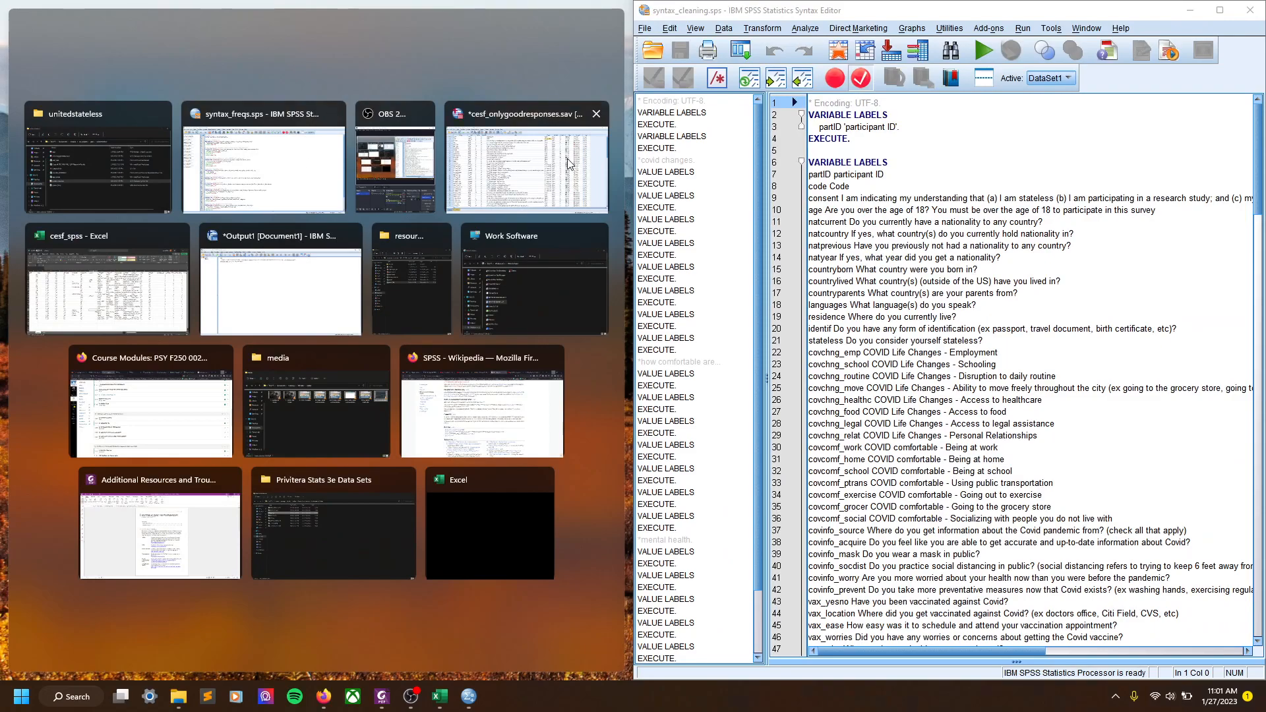
Place the data editor beside the syntax and add blank lines after the partID label command
{"action": "left_click", "coordinate": [570, 163]}
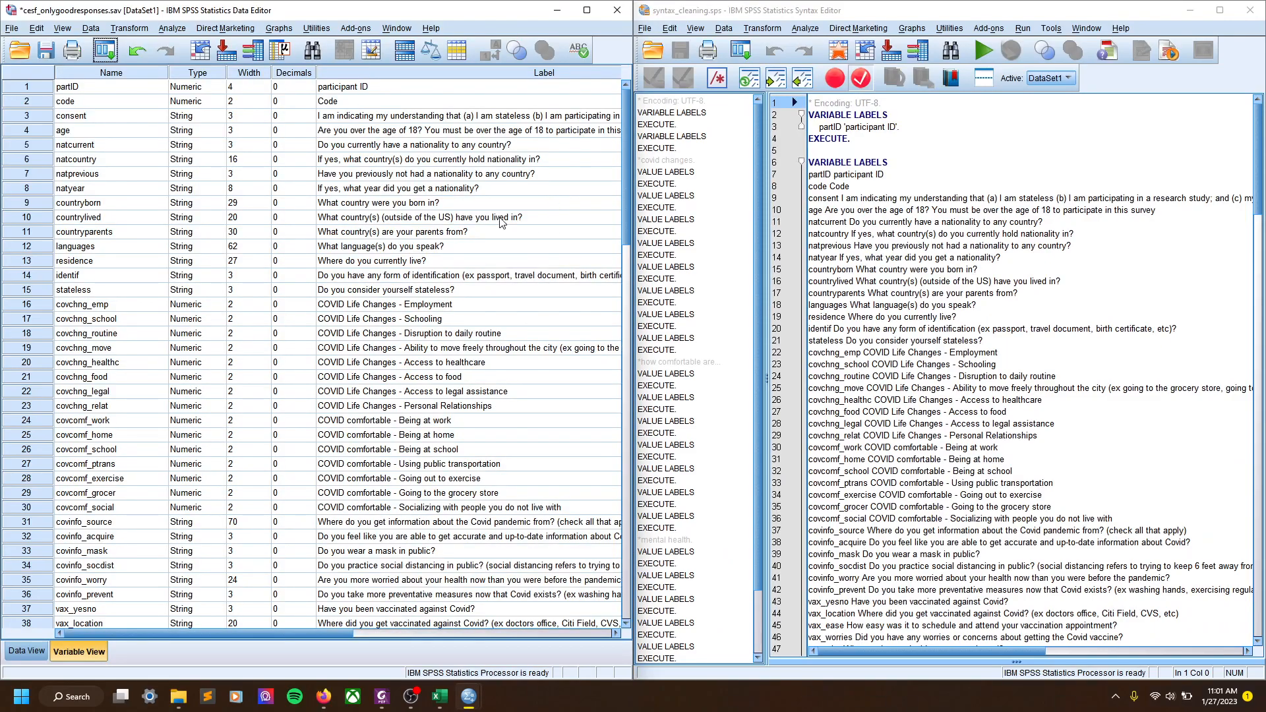
{"action": "left_click", "coordinate": [853, 140]}
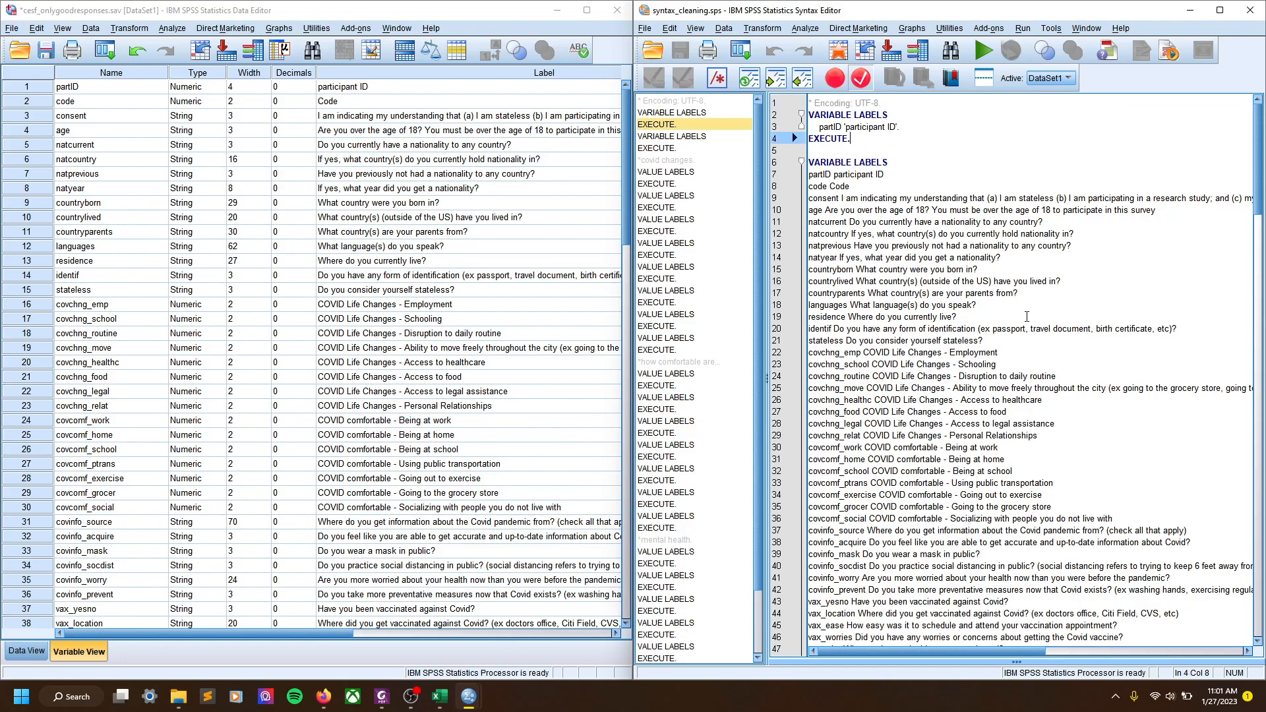
{"action": "key", "text": "Return"}
{"action": "key", "text": "Return"}
{"action": "key", "text": "Return"}
{"action": "key", "text": "Return"}
{"action": "key", "text": "Return"}
{"action": "key", "text": "Return"}
{"action": "key", "text": "Return"}
{"action": "key", "text": "Return"}
{"action": "key", "text": "Return"}
{"action": "key", "text": "Return"}
{"action": "key", "text": "Return"}
{"action": "key", "text": "Return"}
{"action": "key", "text": "Return"}
{"action": "key", "text": "Return"}
{"action": "key", "text": "Return"}
{"action": "key", "text": "Return"}
{"action": "key", "text": "Return"}
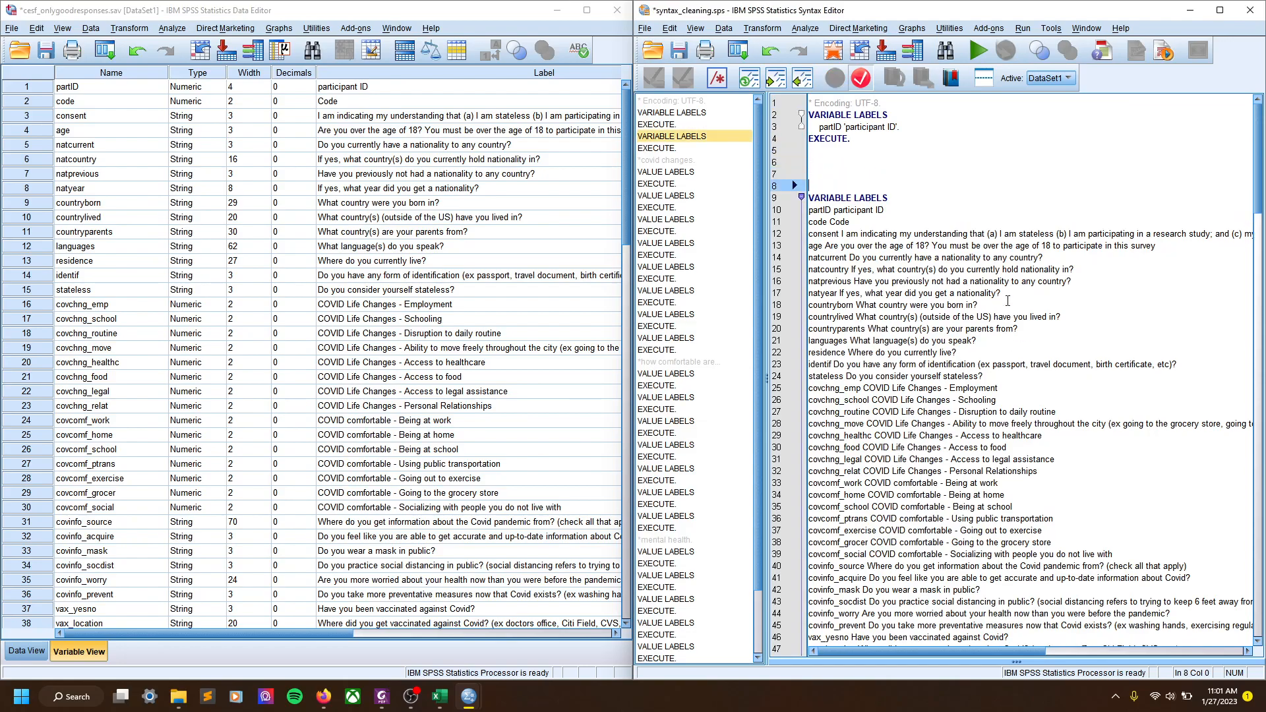
{"action": "key", "text": "Return"}
{"action": "key", "text": "Return"}
{"action": "key", "text": "Return"}
{"action": "key", "text": "Return"}
{"action": "key", "text": "Return"}
{"action": "key", "text": "Return"}
{"action": "key", "text": "Return"}
{"action": "key", "text": "Return"}
{"action": "key", "text": "Return"}
{"action": "key", "text": "Return"}
{"action": "key", "text": "Return"}
{"action": "key", "text": "Return"}
{"action": "key", "text": "Return"}
{"action": "key", "text": "Return"}
{"action": "key", "text": "Return"}
{"action": "key", "text": "Return"}
{"action": "key", "text": "Return"}
{"action": "key", "text": "Return"}
{"action": "key", "text": "Return"}
{"action": "key", "text": "Return"}
{"action": "key", "text": "Up"}
{"action": "key", "text": "Up"}
{"action": "key", "text": "Up"}
{"action": "key", "text": "Up"}
{"action": "key", "text": "Up"}
{"action": "key", "text": "Up"}
{"action": "key", "text": "Up"}
{"action": "key", "text": "Up"}
{"action": "key", "text": "Up"}
{"action": "key", "text": "Up"}
{"action": "key", "text": "Up"}
{"action": "key", "text": "Up"}
{"action": "key", "text": "Up"}
{"action": "key", "text": "Up"}
{"action": "key", "text": "Up"}
{"action": "key", "text": "Up"}
{"action": "key", "text": "Up"}
{"action": "key", "text": "Up"}
{"action": "key", "text": "Up"}
{"action": "key", "text": "Up"}
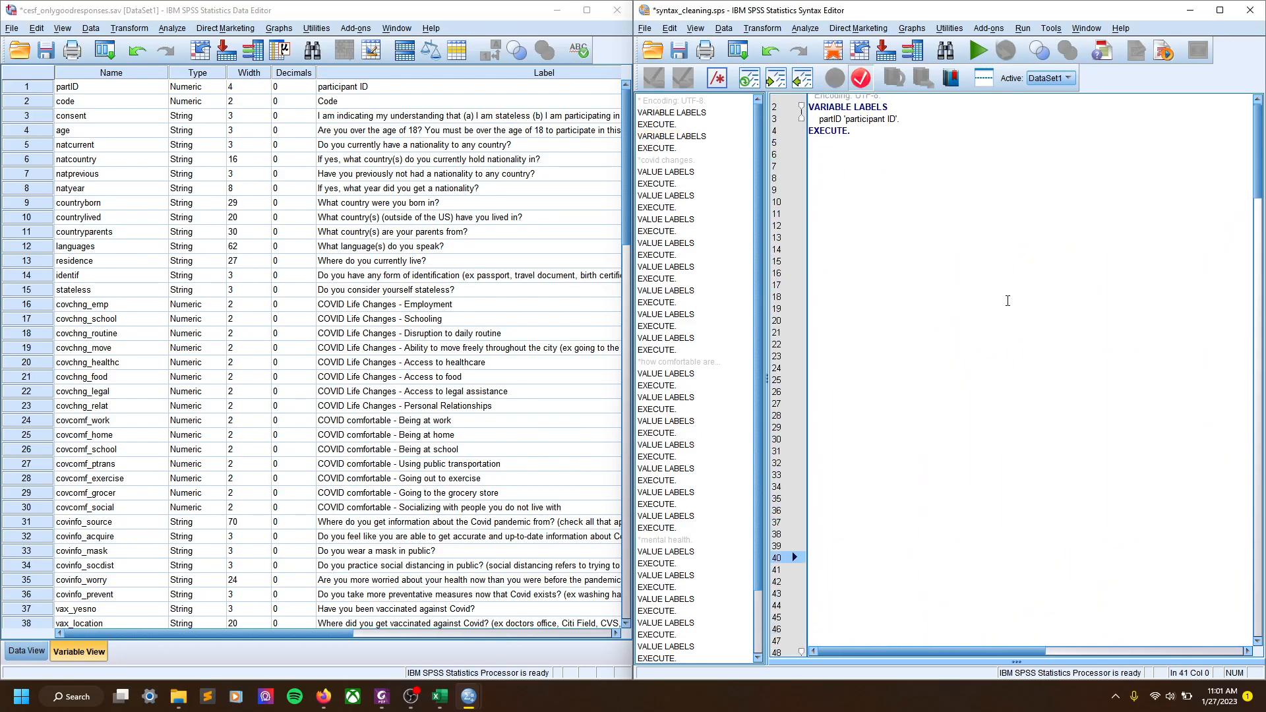
{"action": "key", "text": "Up"}
{"action": "key", "text": "Up"}
{"action": "key", "text": "Up"}
{"action": "key", "text": "Up"}
{"action": "key", "text": "Up"}
{"action": "key", "text": "Up"}
{"action": "key", "text": "Up"}
{"action": "key", "text": "Up"}
{"action": "key", "text": "Up"}
{"action": "key", "text": "Up"}
{"action": "key", "text": "Up"}
{"action": "key", "text": "Up"}
{"action": "key", "text": "Up"}
{"action": "key", "text": "Up"}
{"action": "key", "text": "Up"}
{"action": "key", "text": "Up"}
{"action": "key", "text": "Up"}
{"action": "key", "text": "Up"}
{"action": "key", "text": "Up"}
{"action": "key", "text": "Up"}
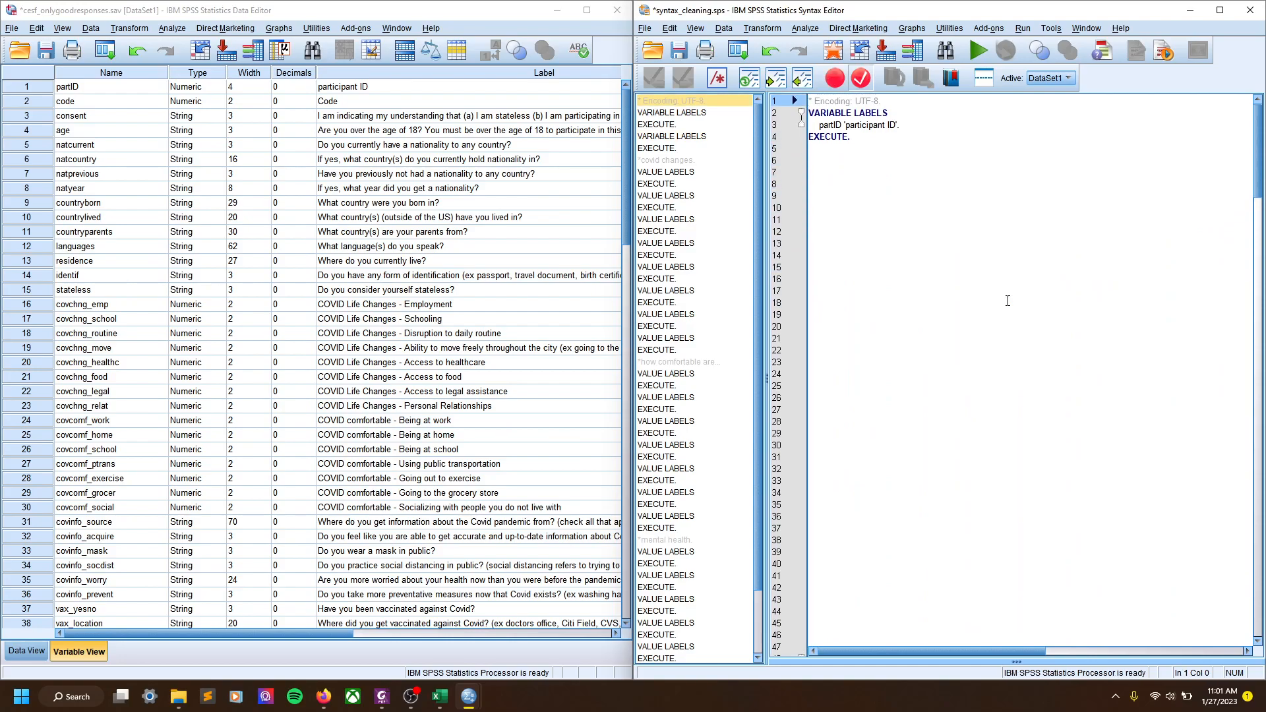
{"action": "left_click", "coordinate": [896, 156]}
On line 6 write variable labels partID 'YO WHADDUP STUDENTS'. plus execute., selecting lines 6–8
{"action": "type", "text": "variable labels"}
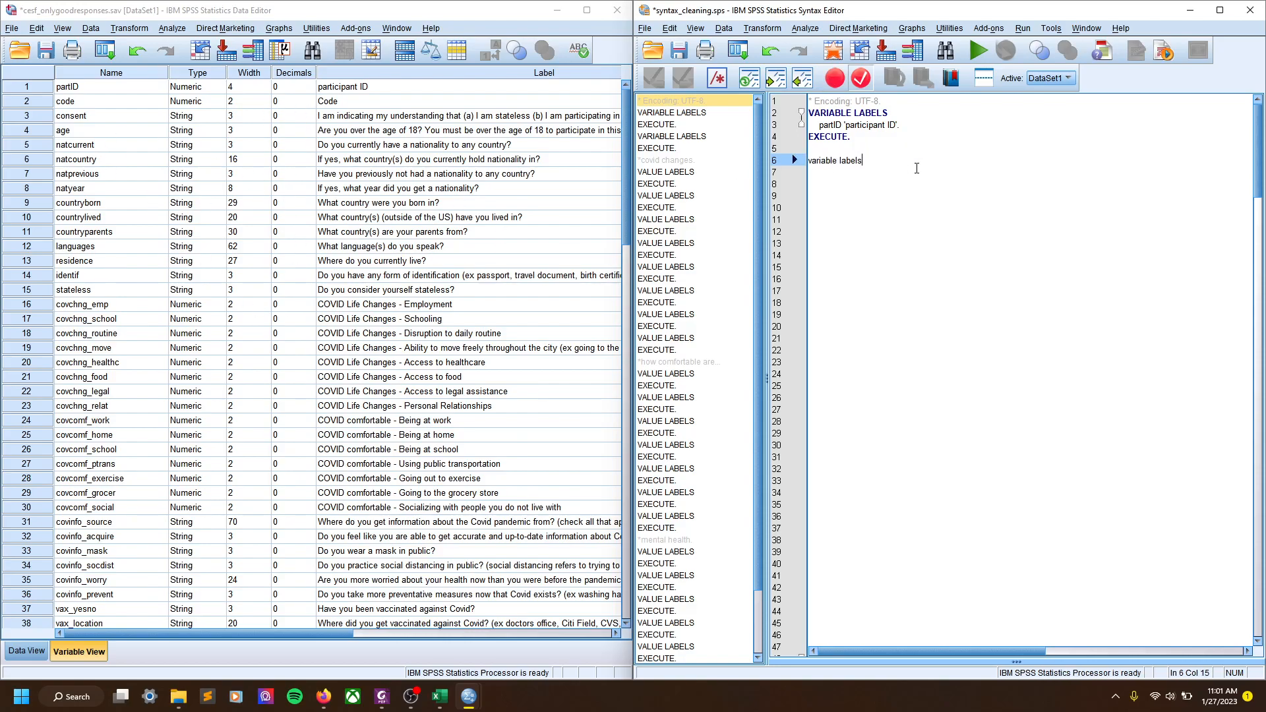
{"action": "key", "text": "Return"}
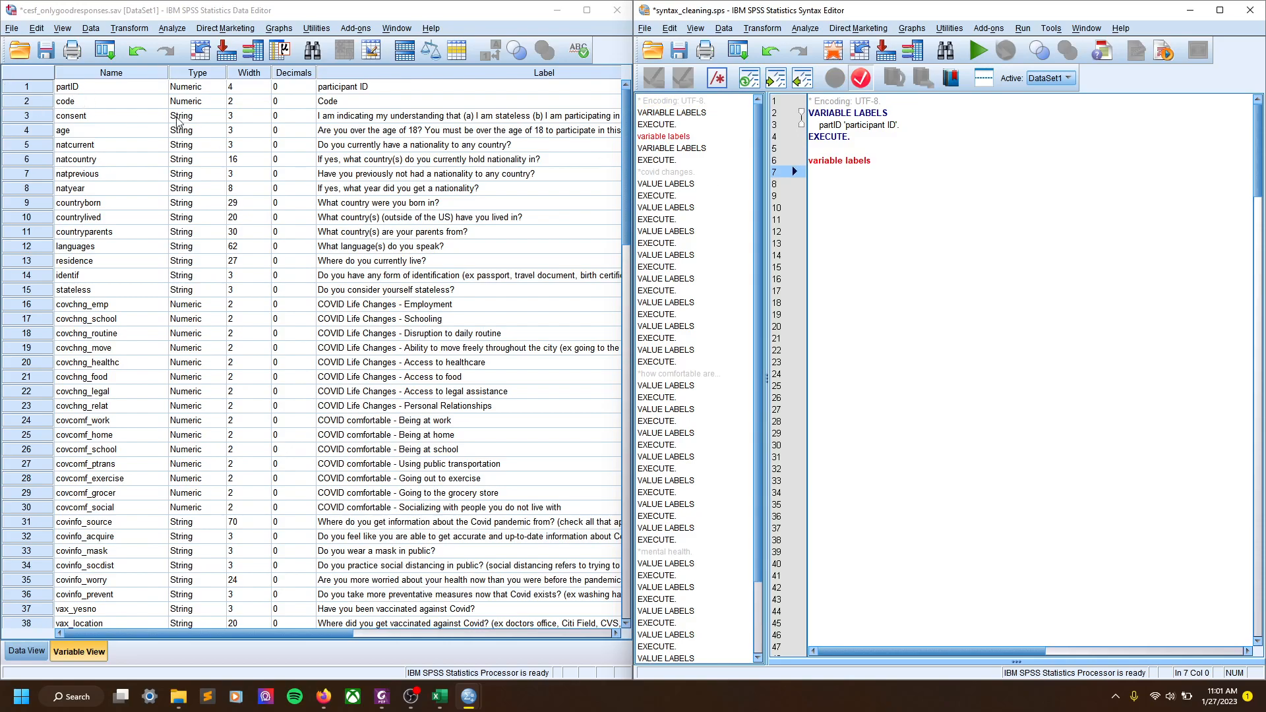
{"action": "type", "text": "partI"}
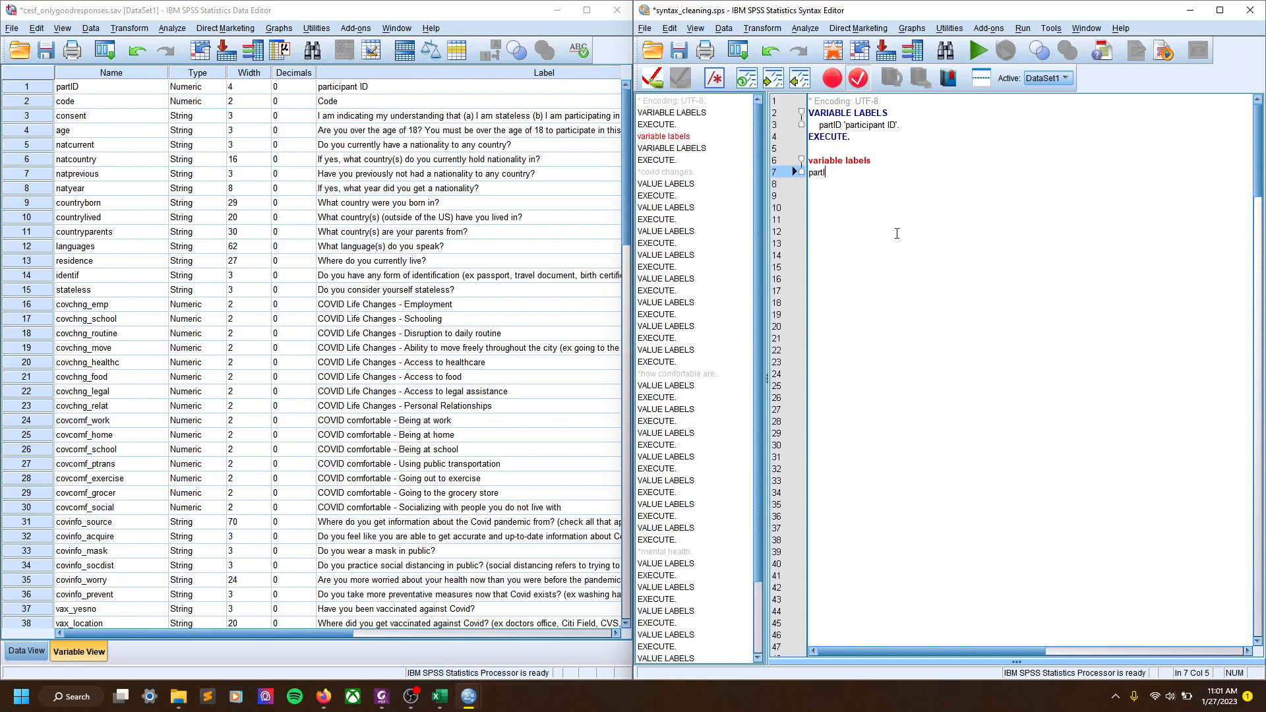
{"action": "type", "text": "D '"}
{"action": "key", "text": "Caps_Lock"}
{"action": "type", "text": "YO WHAD"}
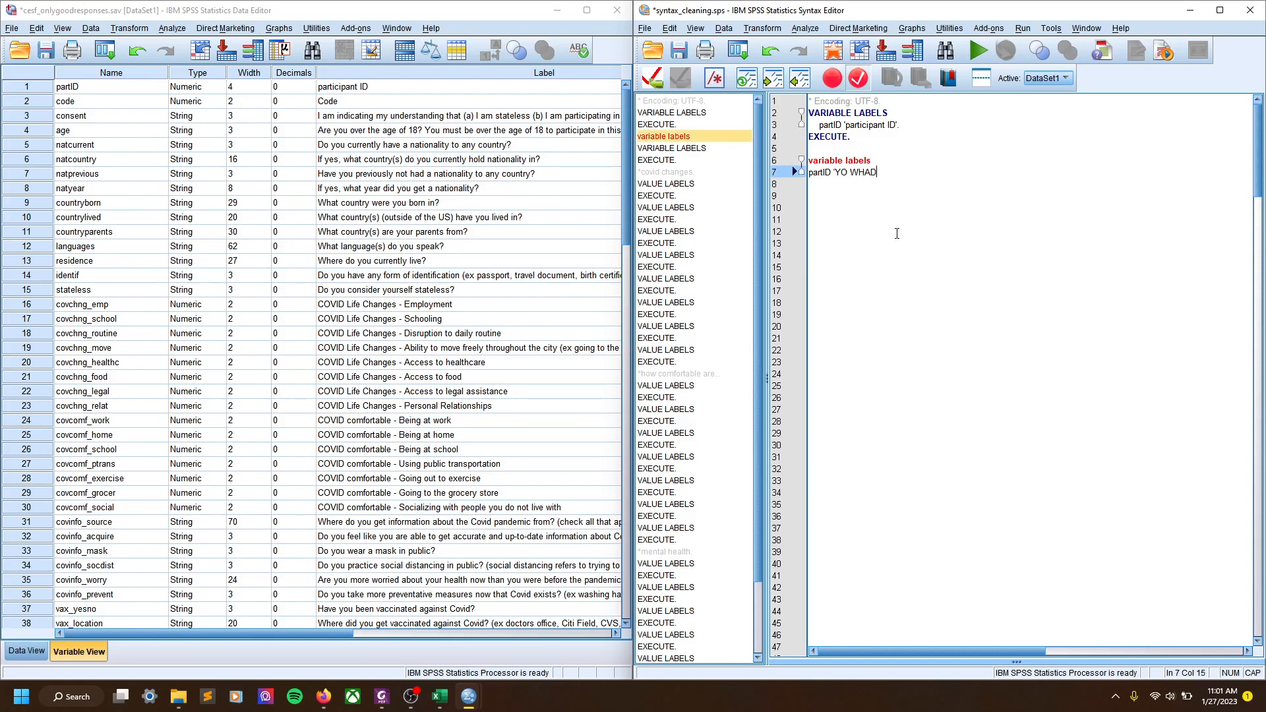
{"action": "key", "text": "BackSpace"}
{"action": "key", "text": "BackSpace"}
{"action": "type", "text": "DUP YALL"}
{"action": "key", "text": "BackSpace"}
{"action": "key", "text": "BackSpace"}
{"action": "key", "text": "BackSpace"}
{"action": "key", "text": "BackSpace"}
{"action": "key", "text": "BackSpace"}
{"action": "key", "text": "BackSpace"}
{"action": "type", "text": "P STUDENTS'."}
{"action": "key", "text": "Caps_Lock"}
{"action": "key", "text": "Return"}
{"action": "type", "text": "execute."}
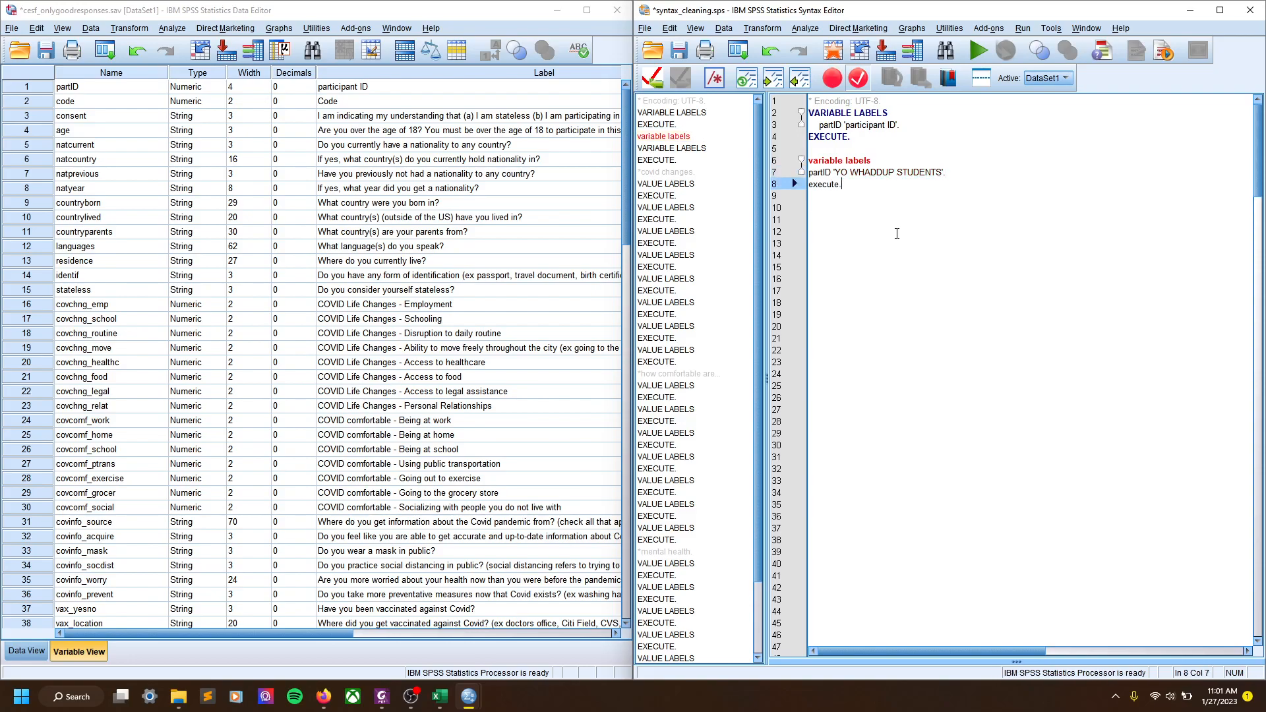
{"action": "left_click_drag", "start_coordinate": [915, 190], "coordinate": [808, 160]}
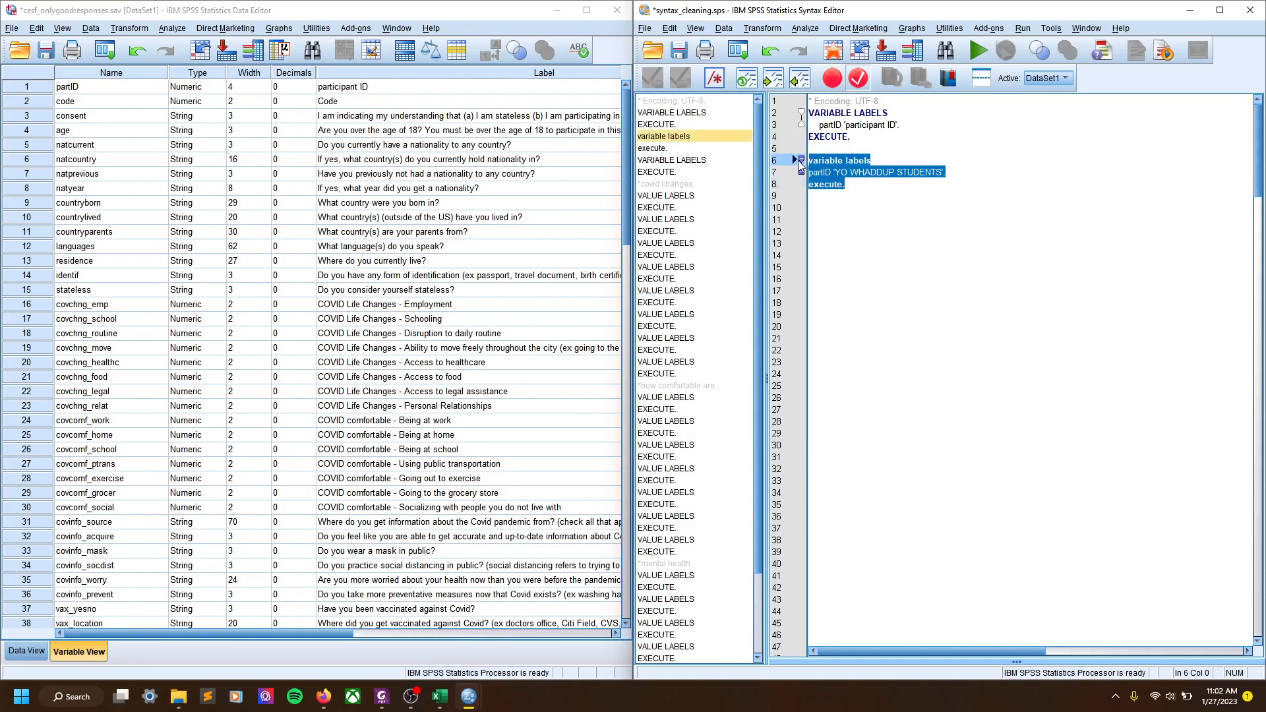
Run the selected syntax and verify partID's label reads 'YO WHADDUP STUDENTS' in Variable View
{"action": "left_click", "coordinate": [979, 50]}
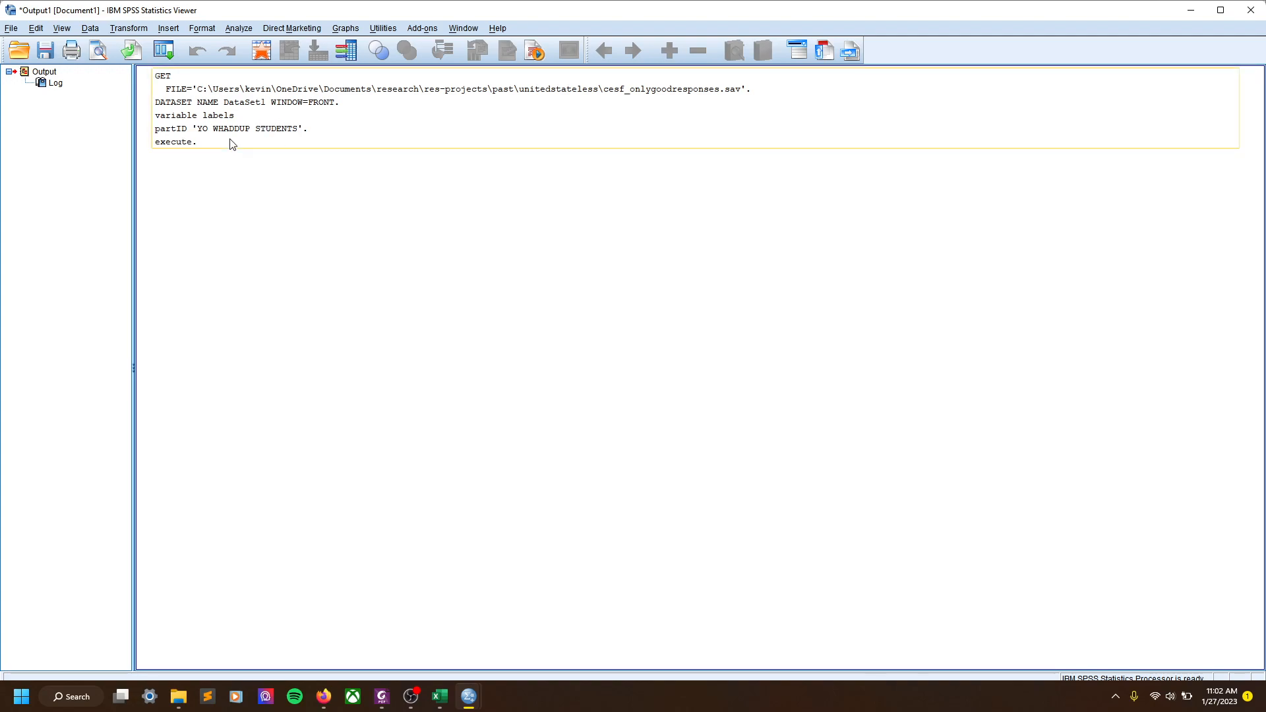
{"action": "left_click", "coordinate": [1191, 10]}
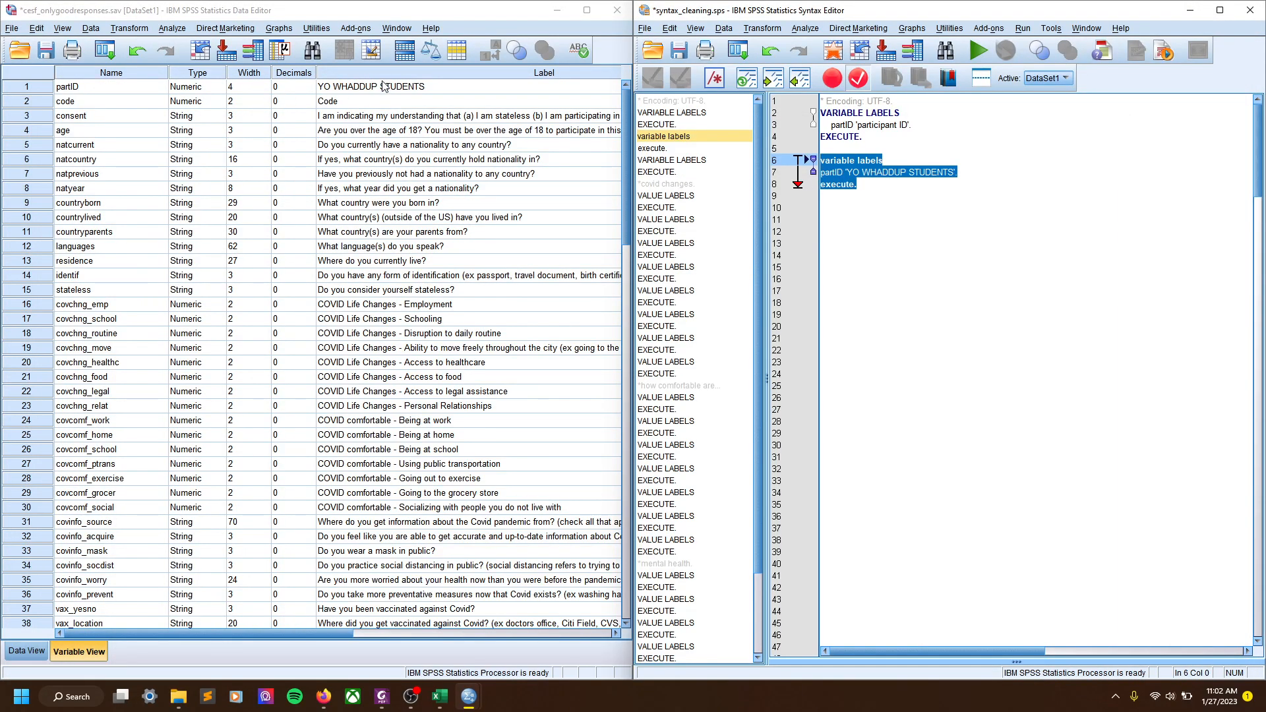
{"action": "left_click", "coordinate": [338, 87]}
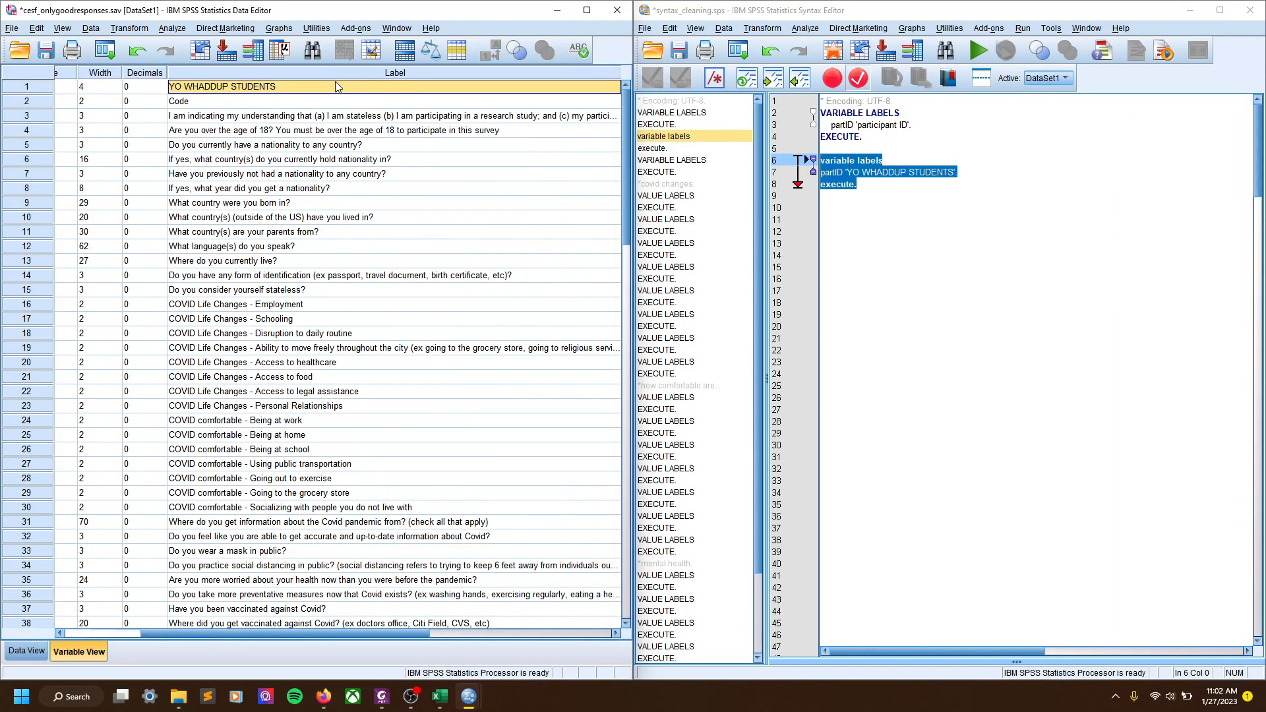
{"action": "left_click_drag", "start_coordinate": [371, 633], "coordinate": [258, 637]}
{"action": "left_click", "coordinate": [358, 263]}
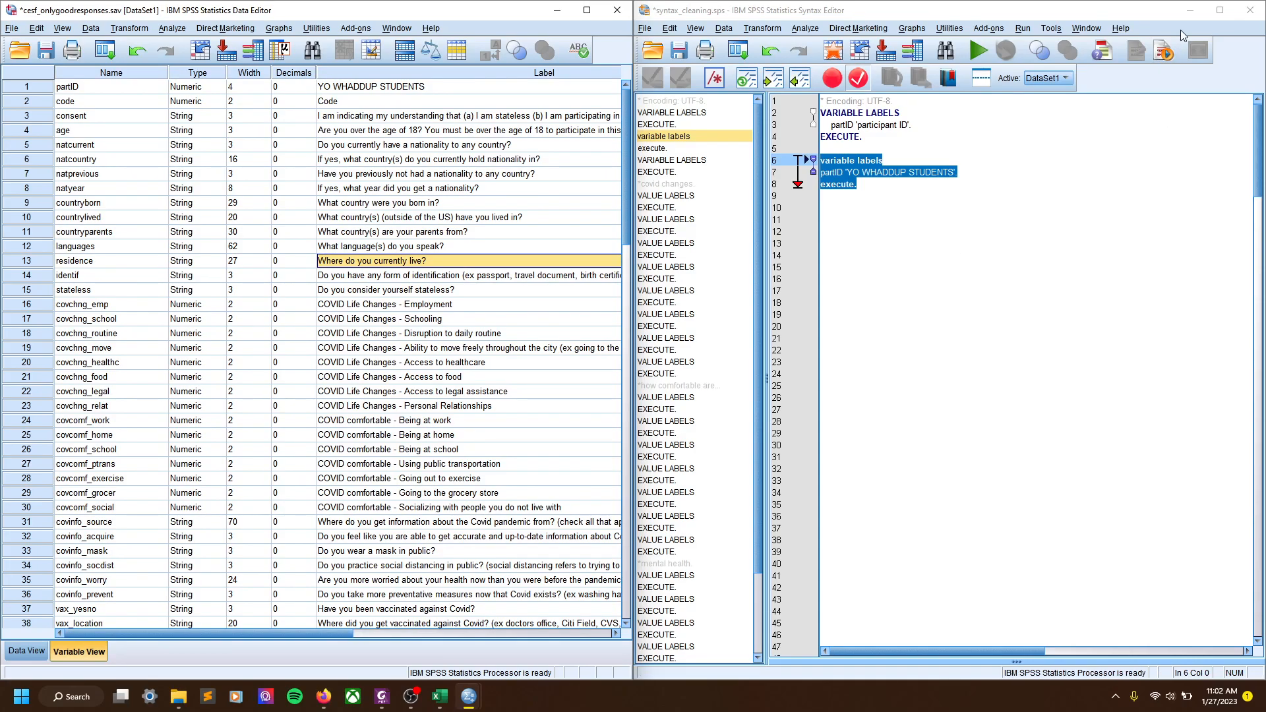
Bring up syntax_freqs.sps and scroll through its contents
{"action": "mouse_move", "coordinate": [465, 700]}
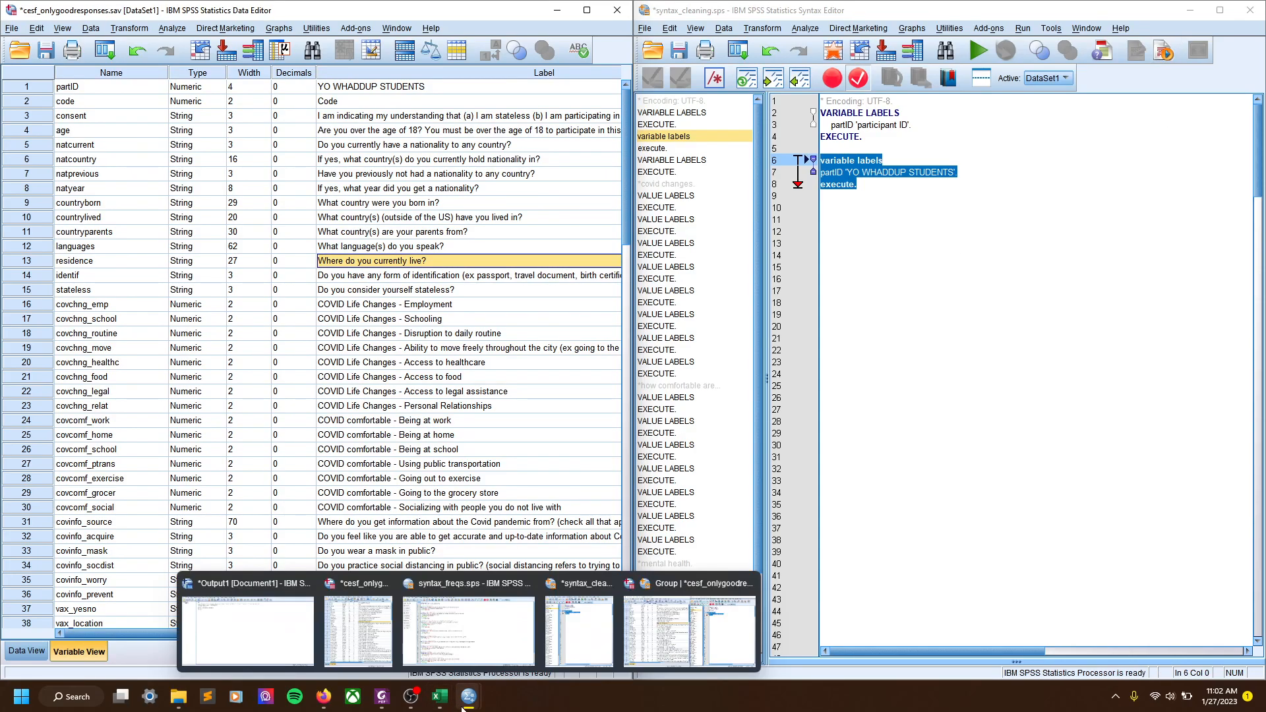
{"action": "left_click", "coordinate": [466, 654]}
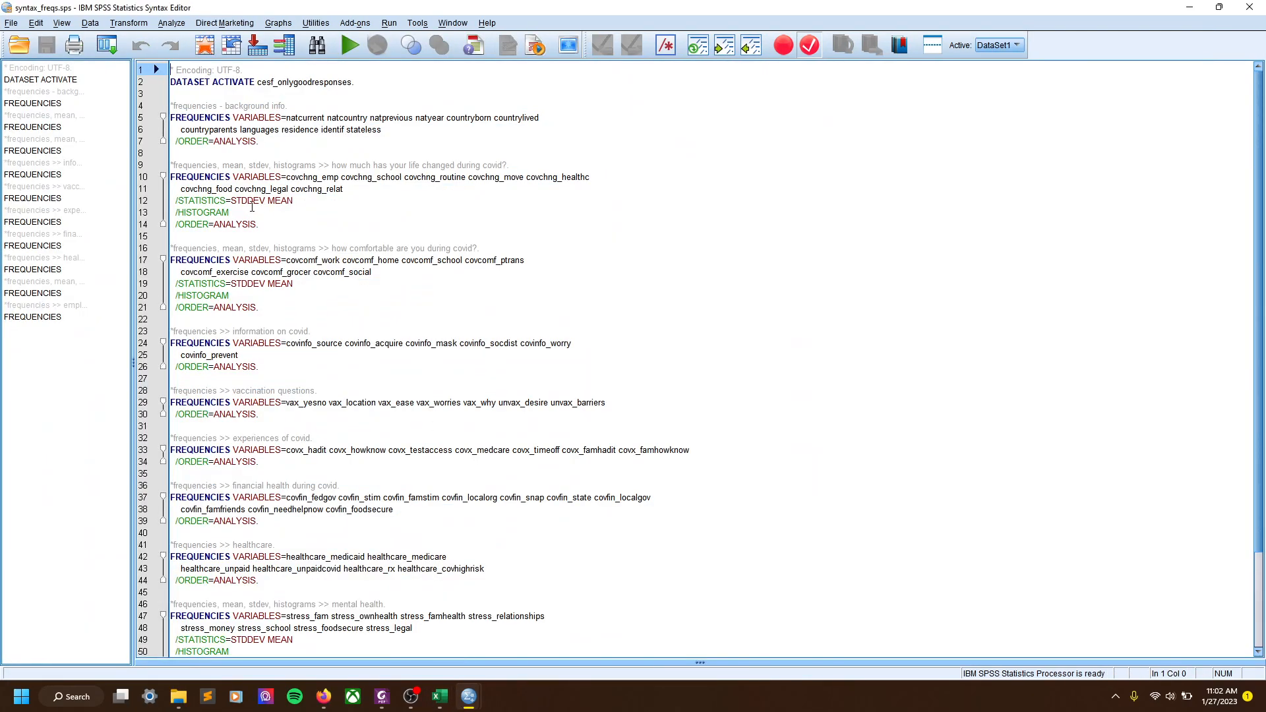
{"action": "scroll", "coordinate": [223, 215], "scroll_direction": "down", "scroll_amount": 3}
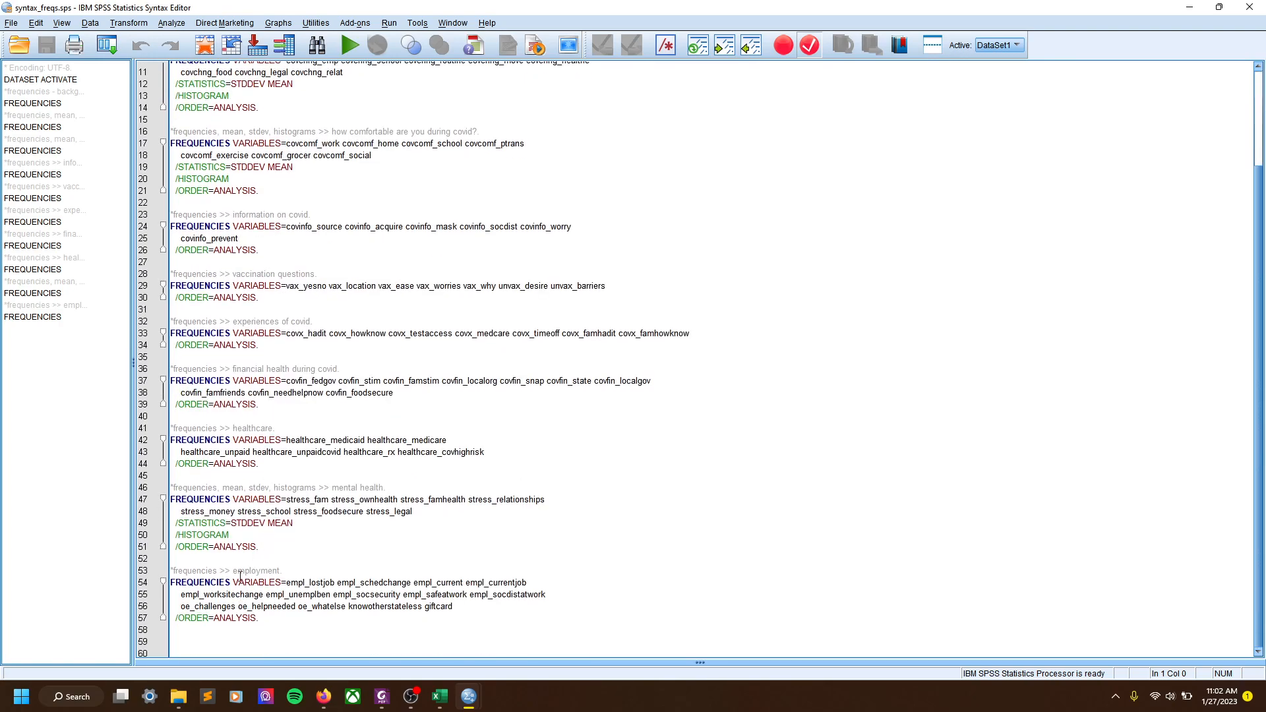
{"action": "scroll", "coordinate": [240, 588], "scroll_direction": "up", "scroll_amount": 3}
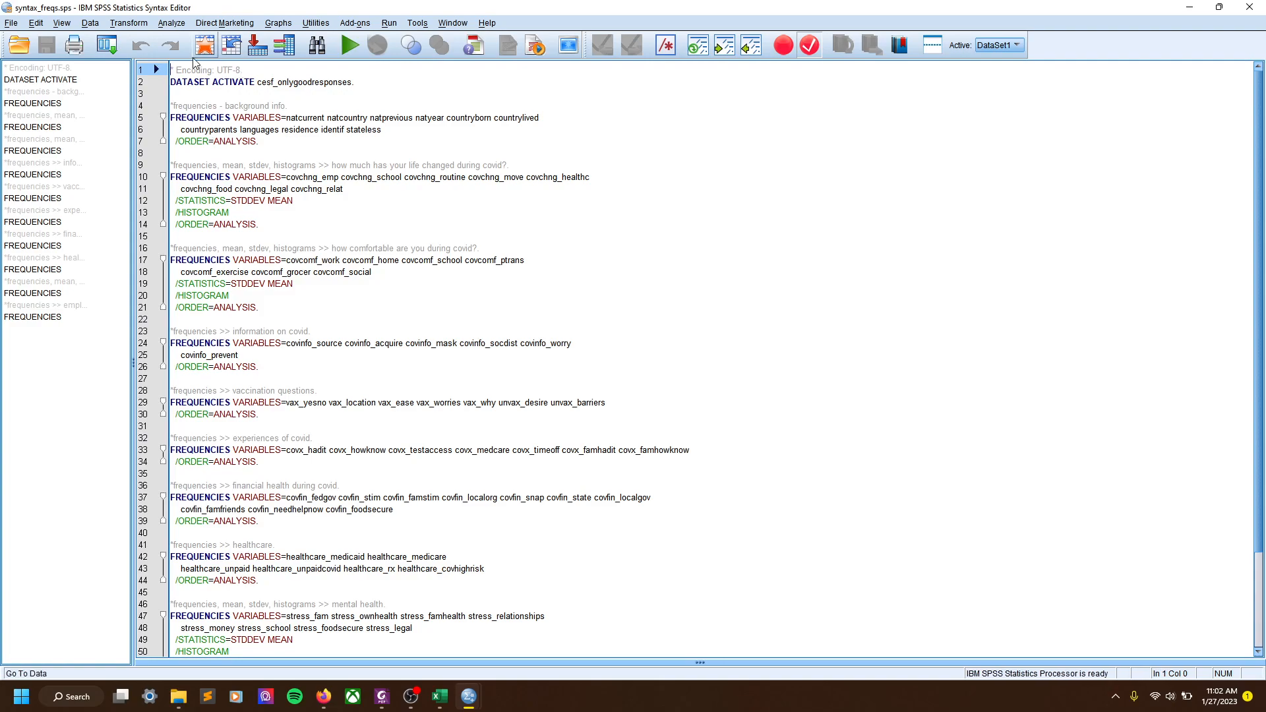
Open the Frequencies dialog, cancel it, and close syntax_freqs.sps
{"action": "left_click", "coordinate": [171, 23]}
{"action": "mouse_move", "coordinate": [218, 59]}
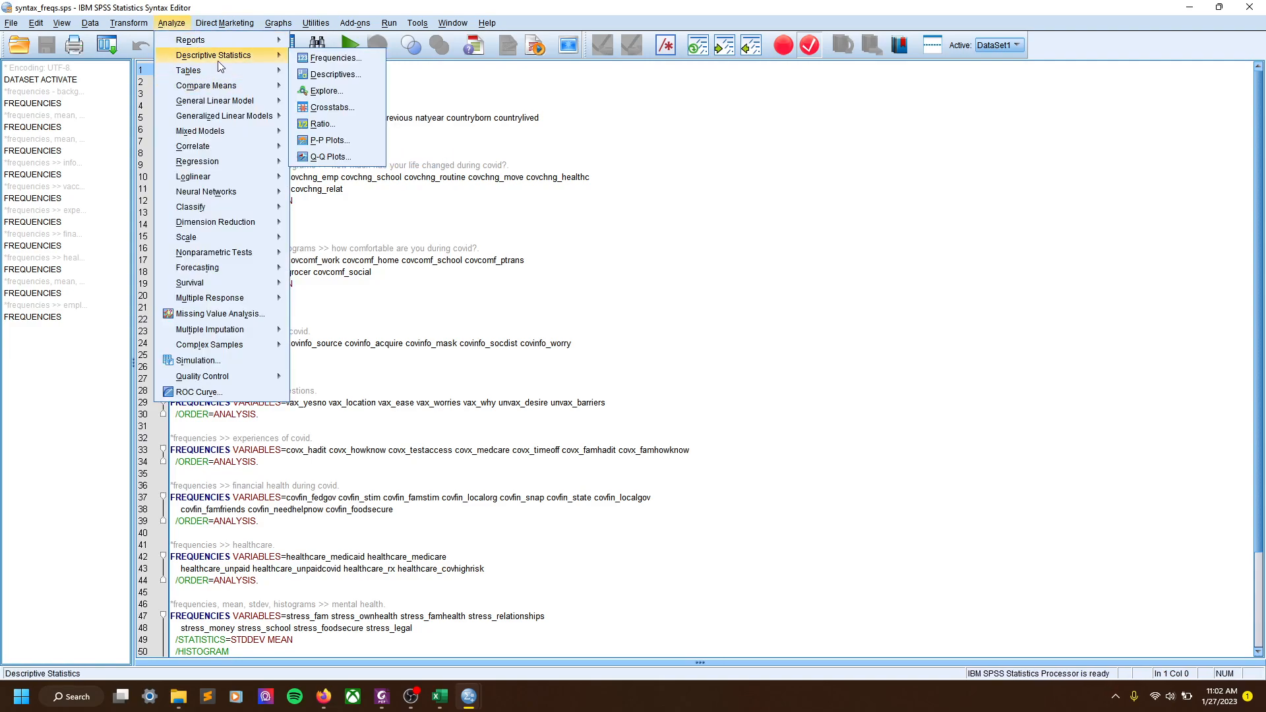
{"action": "left_click", "coordinate": [333, 57]}
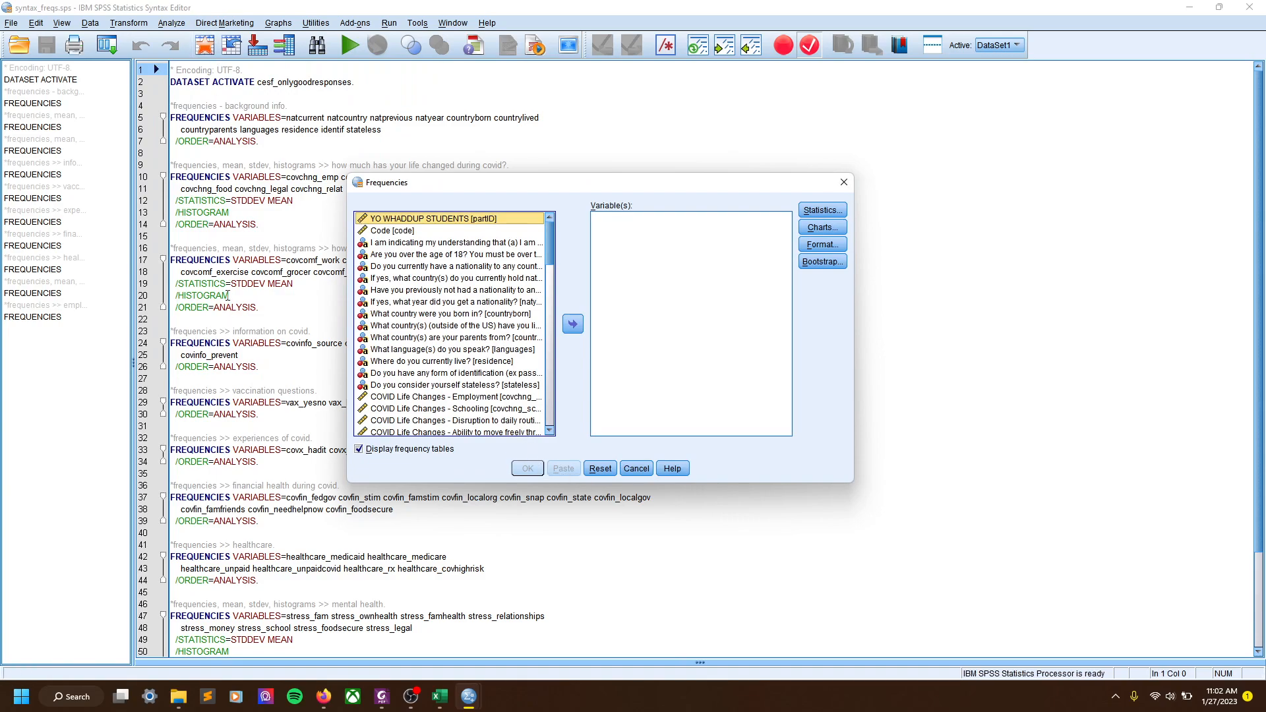
{"action": "left_click", "coordinate": [630, 470]}
{"action": "left_click", "coordinate": [1249, 8]}
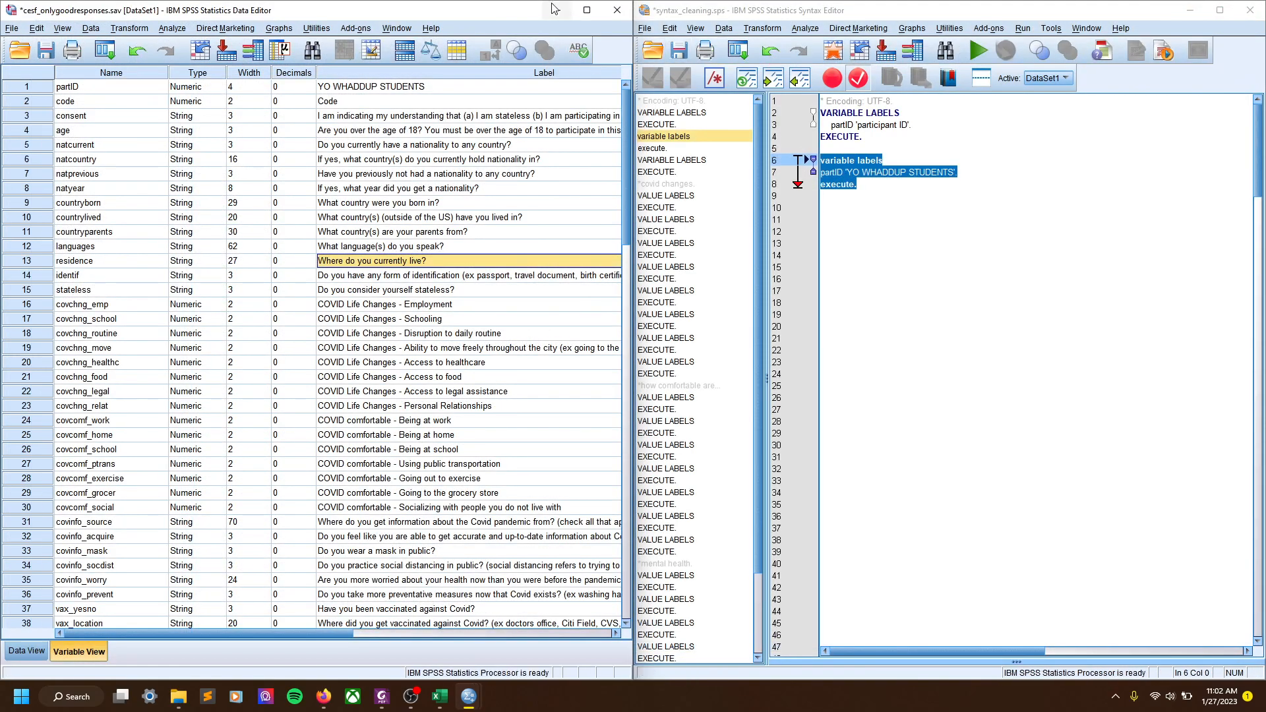
Maximize the Data Editor and select the countryborn variable row
{"action": "left_click", "coordinate": [585, 9]}
{"action": "left_click", "coordinate": [468, 197]}
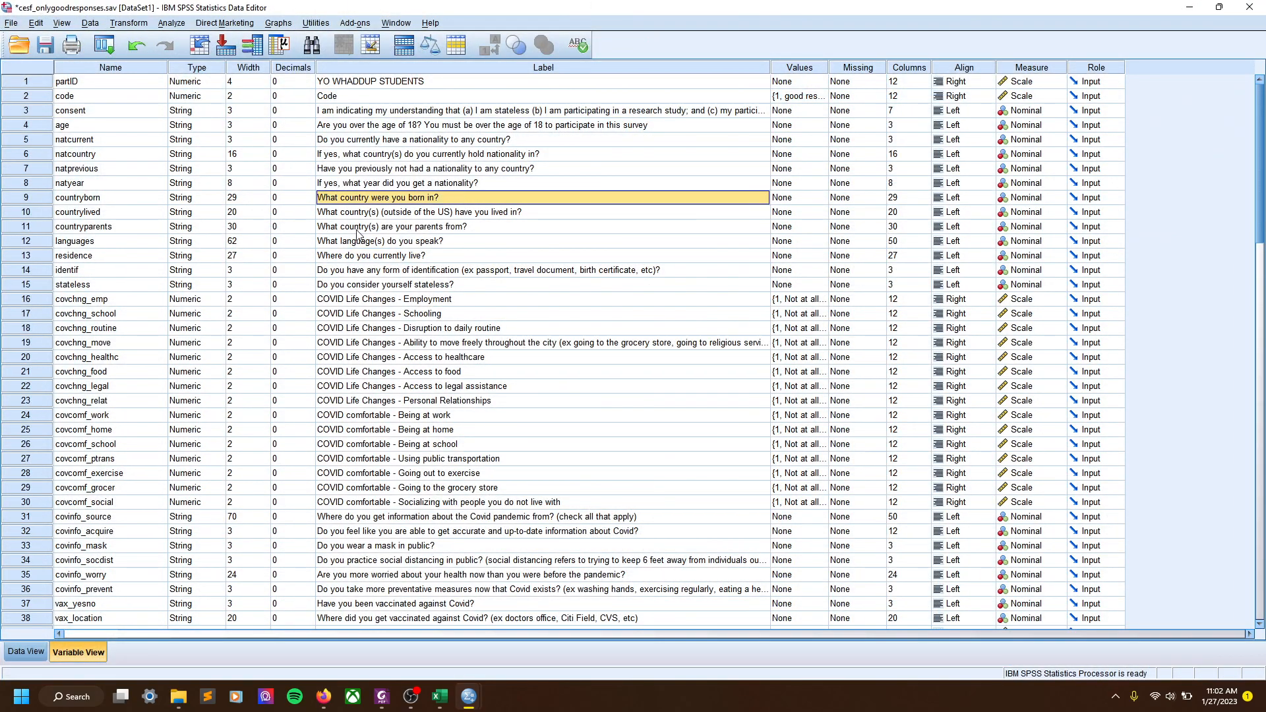
{"action": "left_click", "coordinate": [102, 199]}
{"action": "left_click", "coordinate": [22, 199]}
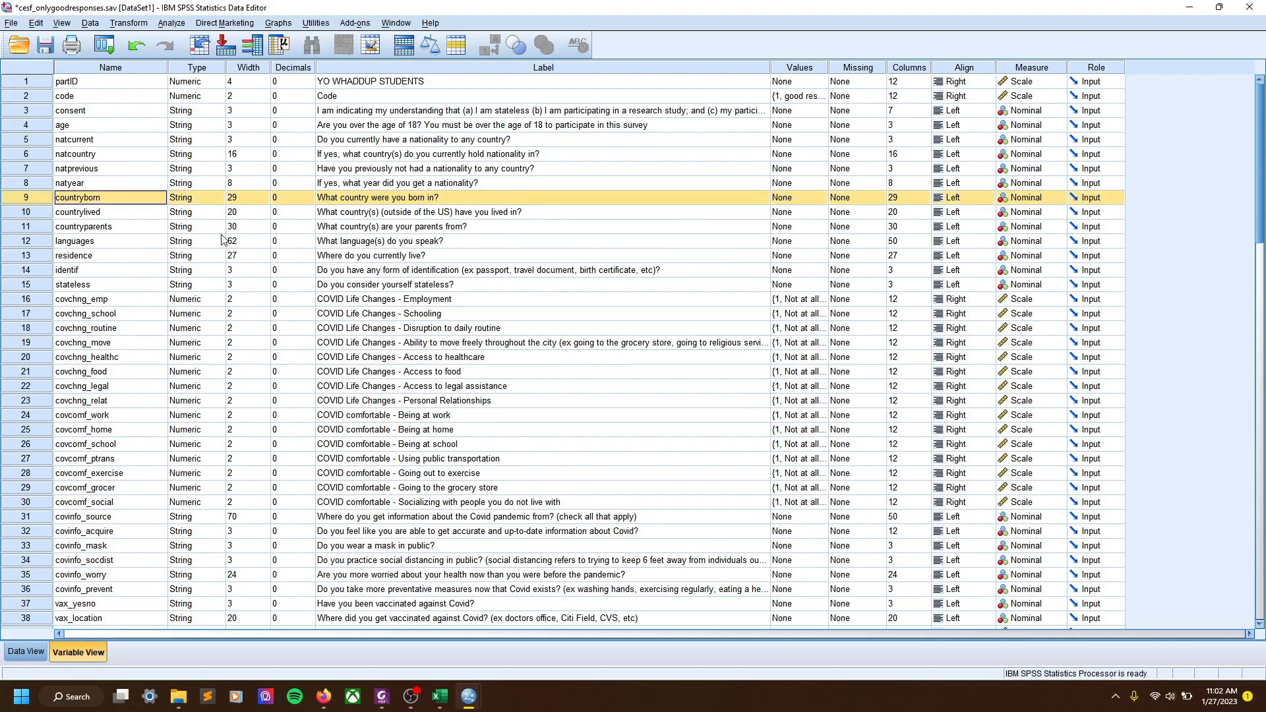
Run Frequencies on countryborn, with the variable list showing names instead of labels
{"action": "left_click", "coordinate": [167, 23]}
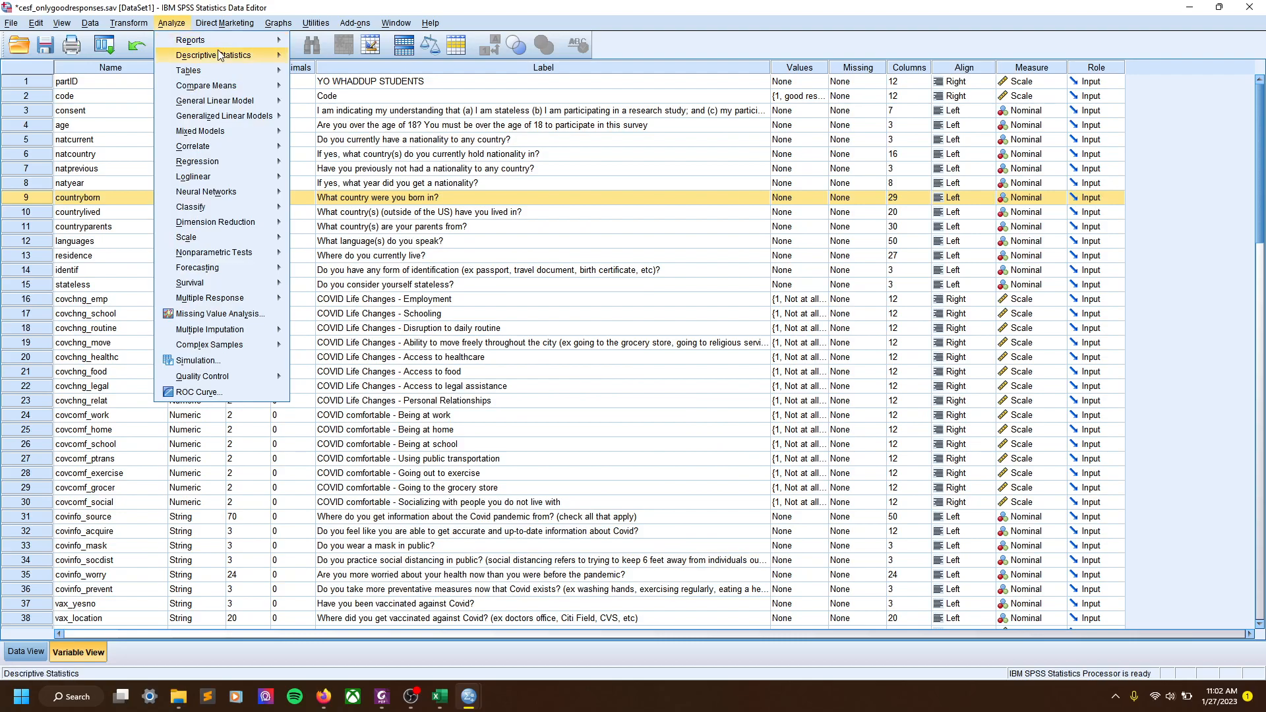
{"action": "mouse_move", "coordinate": [220, 55]}
{"action": "left_click", "coordinate": [366, 58]}
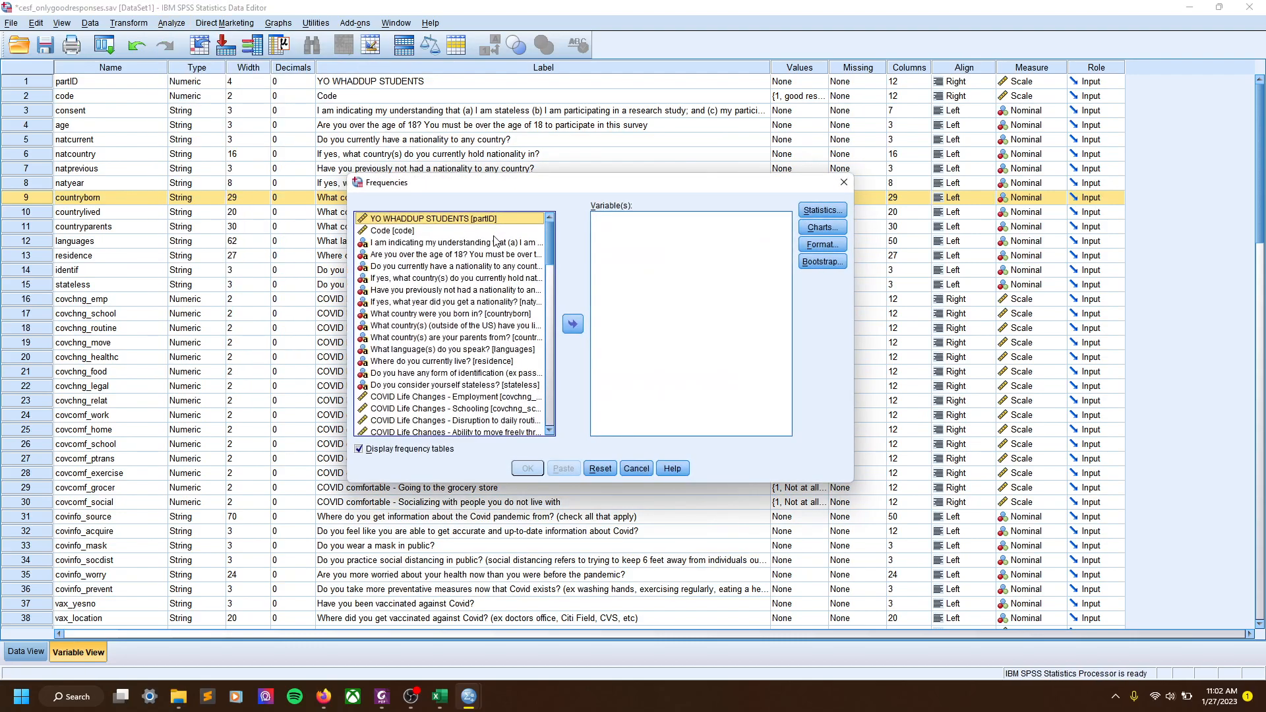
{"action": "right_click", "coordinate": [384, 255]}
{"action": "left_click", "coordinate": [409, 271]}
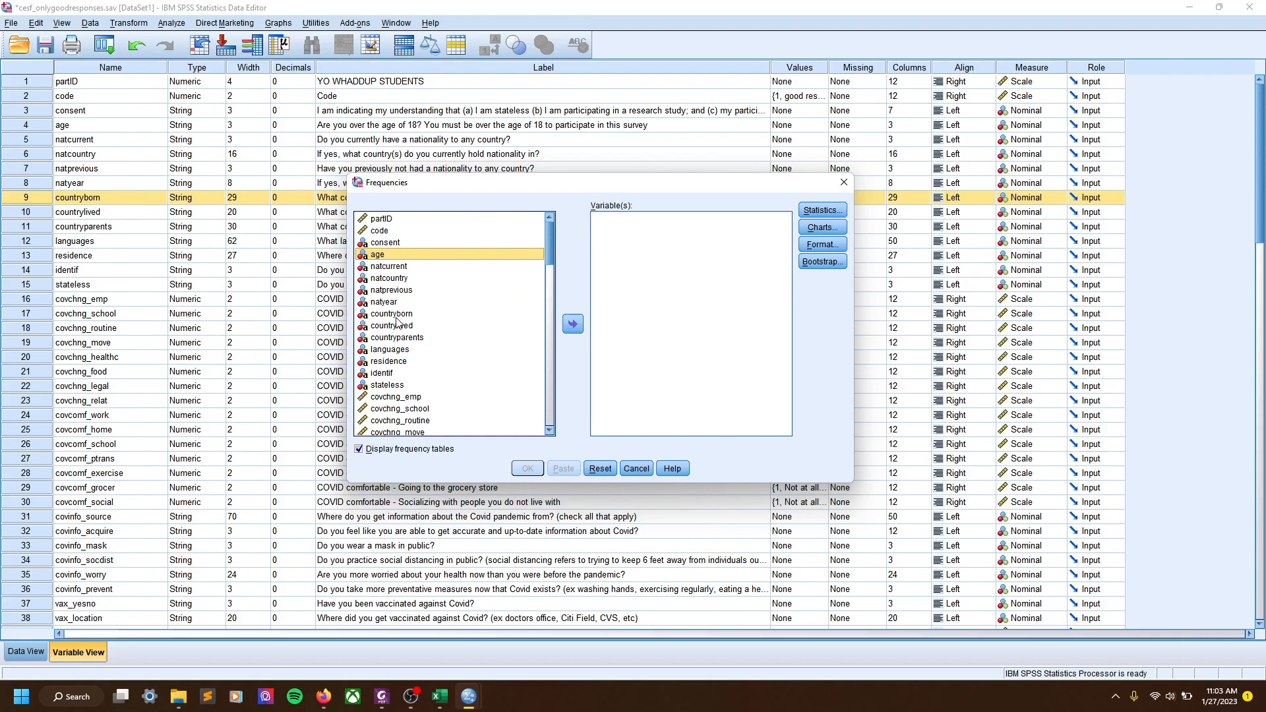
{"action": "left_click", "coordinate": [391, 314]}
{"action": "left_click", "coordinate": [572, 324]}
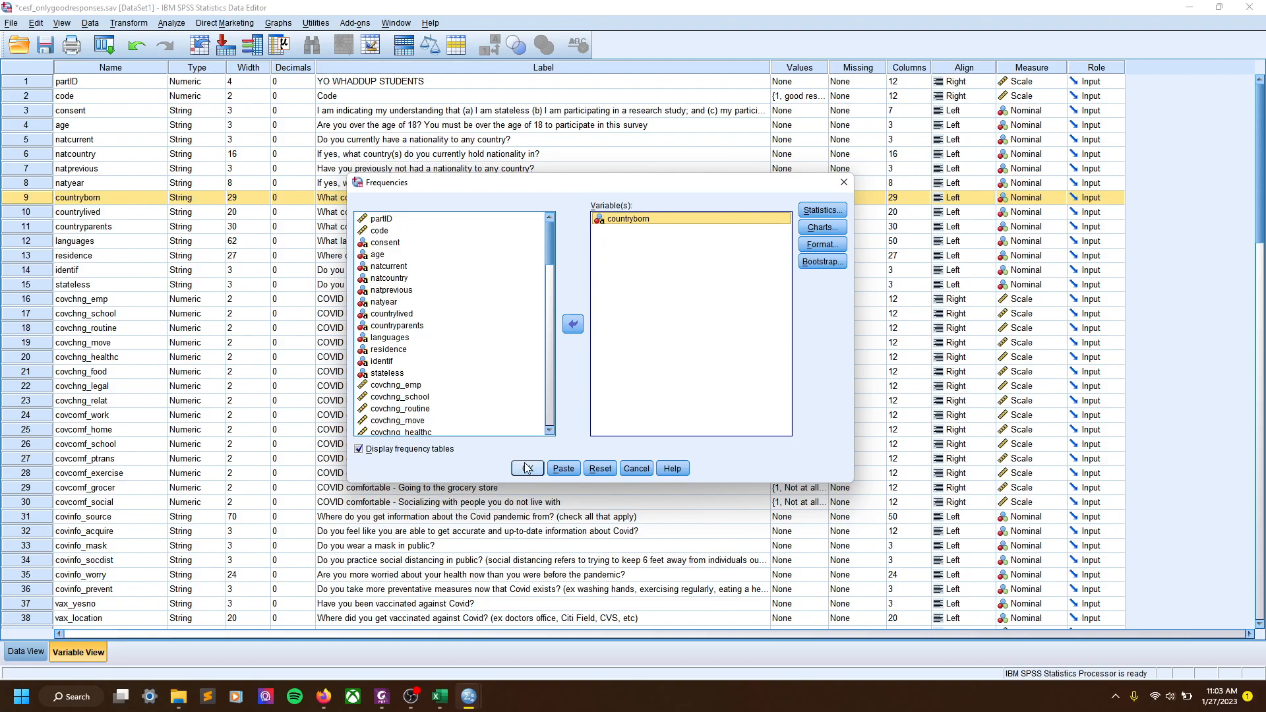
{"action": "left_click_drag", "start_coordinate": [561, 192], "coordinate": [535, 179]}
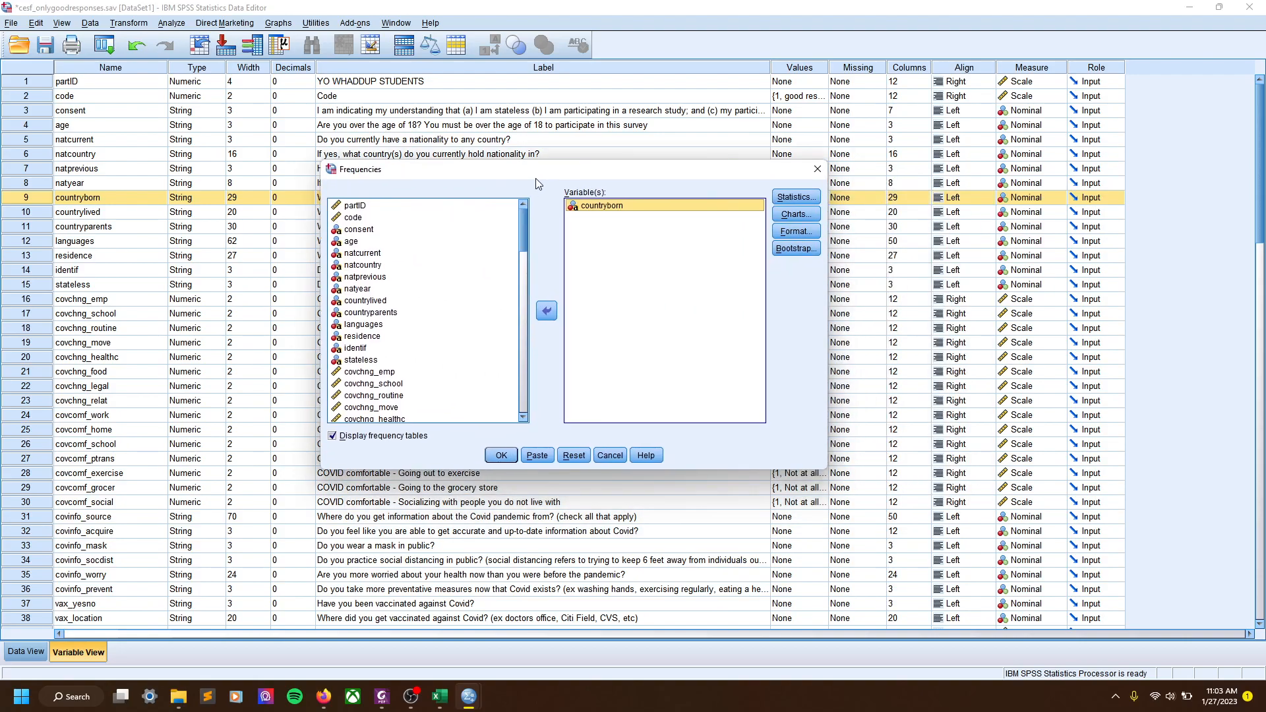
{"action": "left_click", "coordinate": [496, 459]}
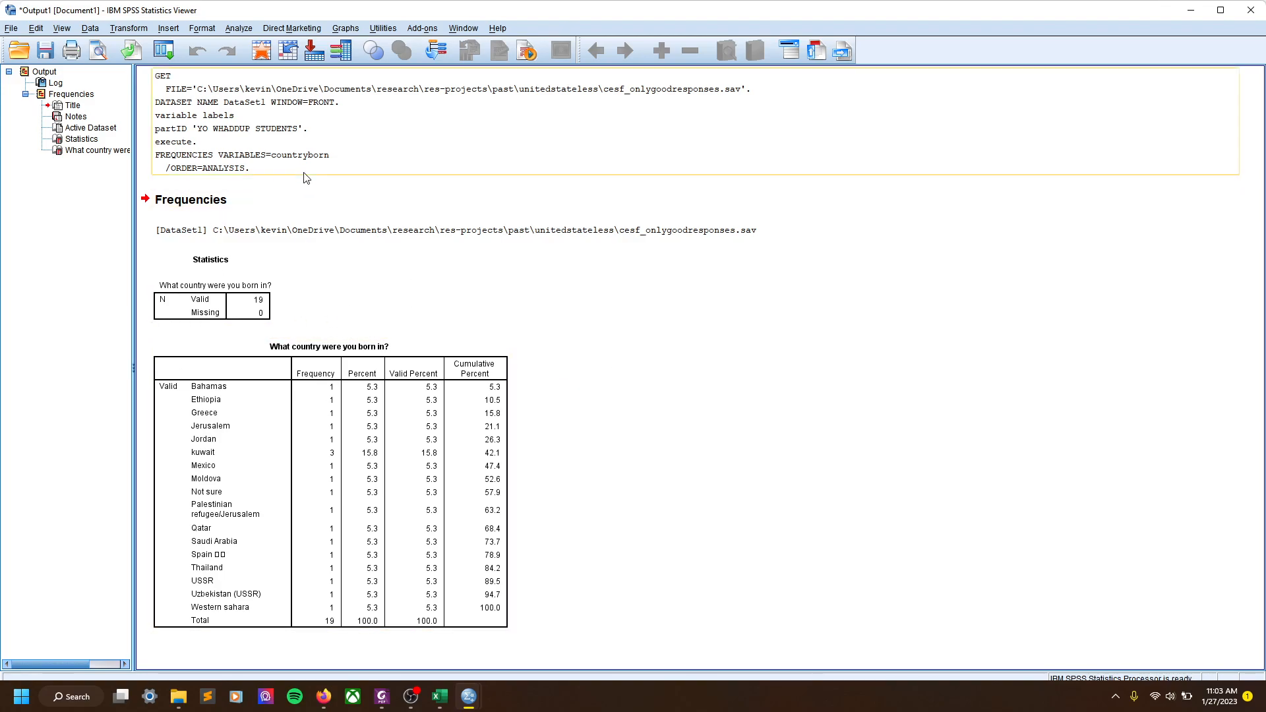
Restore the Output Viewer holding the countryborn frequency table to a smaller window
{"action": "left_click_drag", "start_coordinate": [245, 14], "coordinate": [301, 159]}
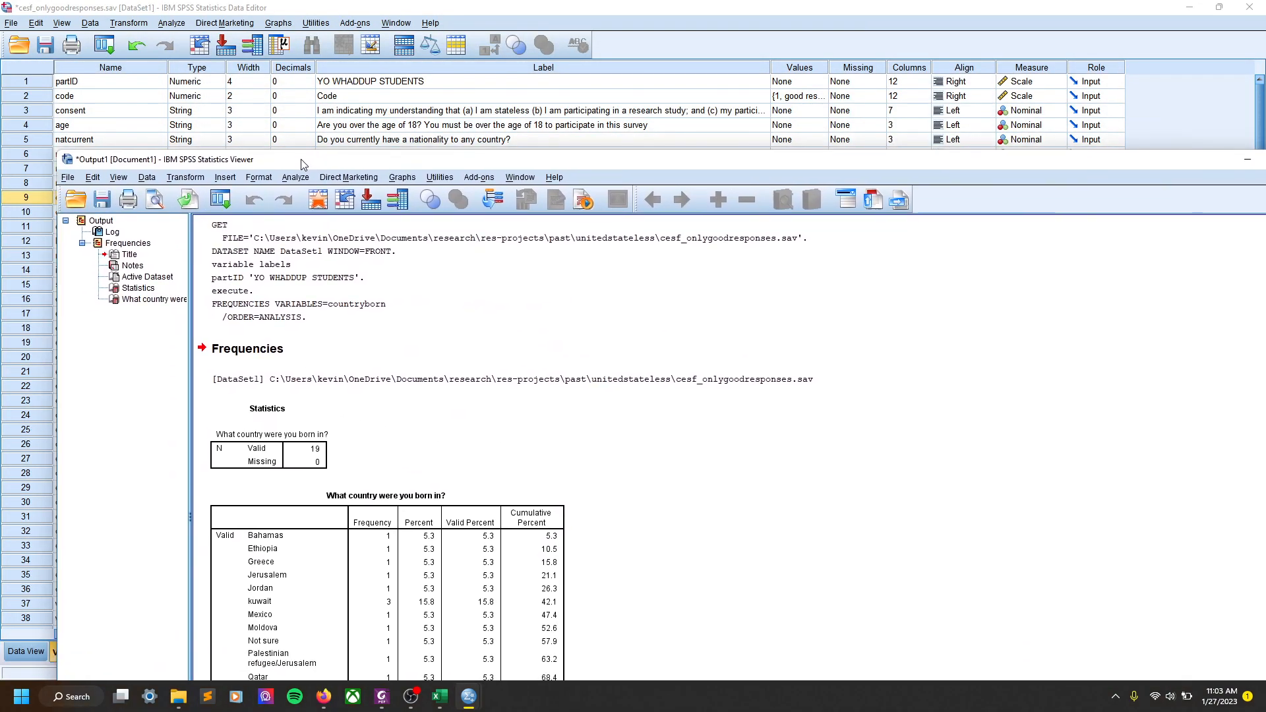
Switch from the frequency output to syntax_cleaning.sps, then show the survey dataset's Data Editor full-screen
{"action": "left_click", "coordinate": [617, 18]}
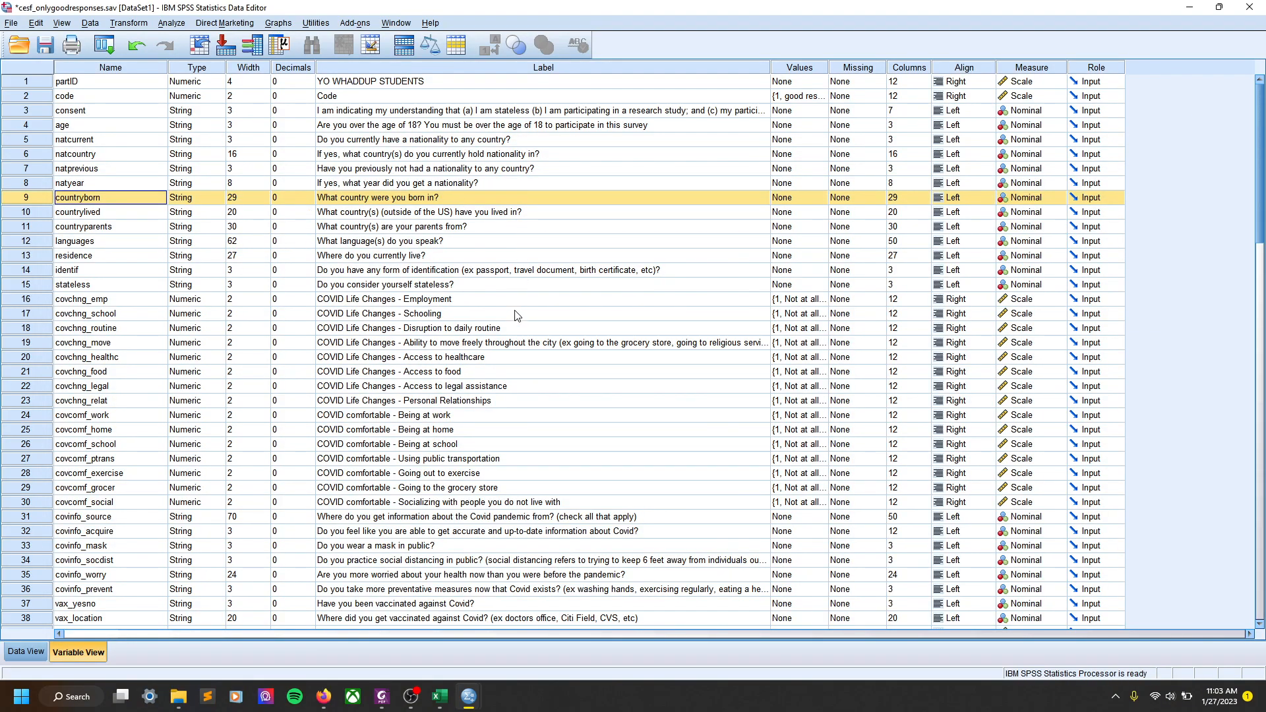
{"action": "mouse_move", "coordinate": [483, 699]}
{"action": "left_click", "coordinate": [609, 630]}
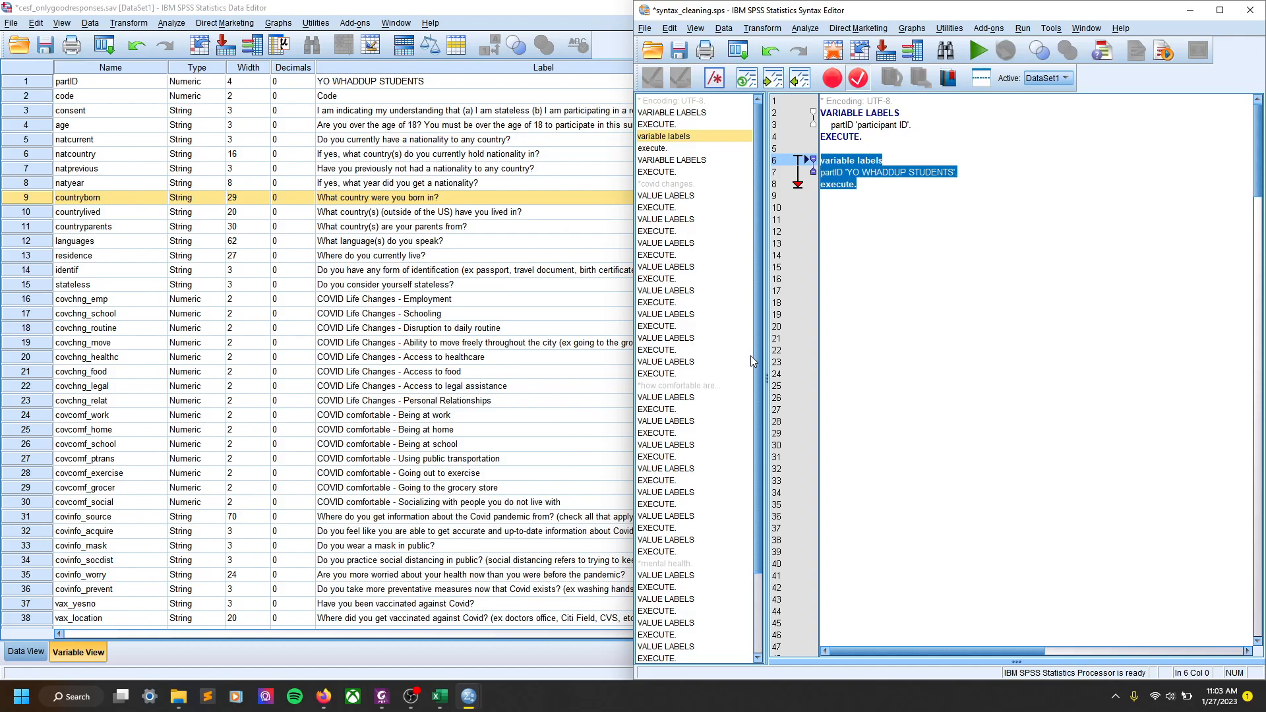
{"action": "left_click", "coordinate": [432, 7]}
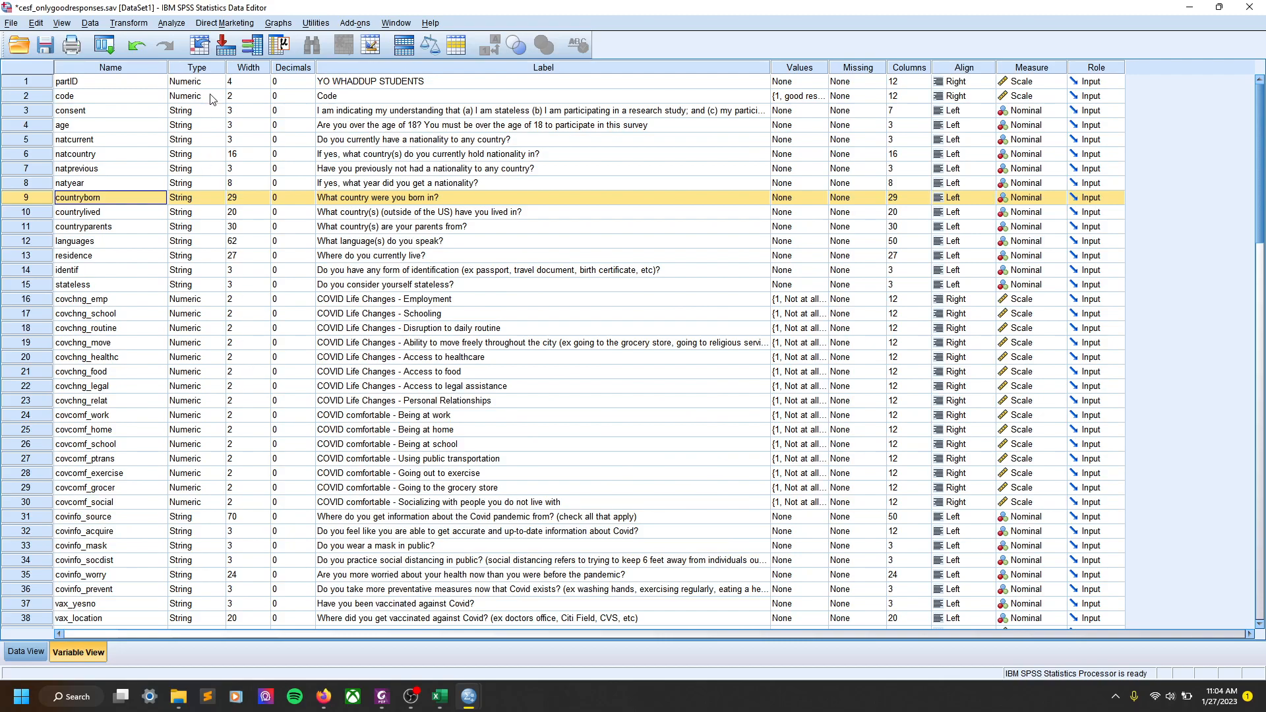
{"action": "left_click", "coordinate": [171, 24]}
{"action": "mouse_move", "coordinate": [271, 132]}
{"action": "left_click", "coordinate": [258, 6]}
{"action": "left_click", "coordinate": [171, 23]}
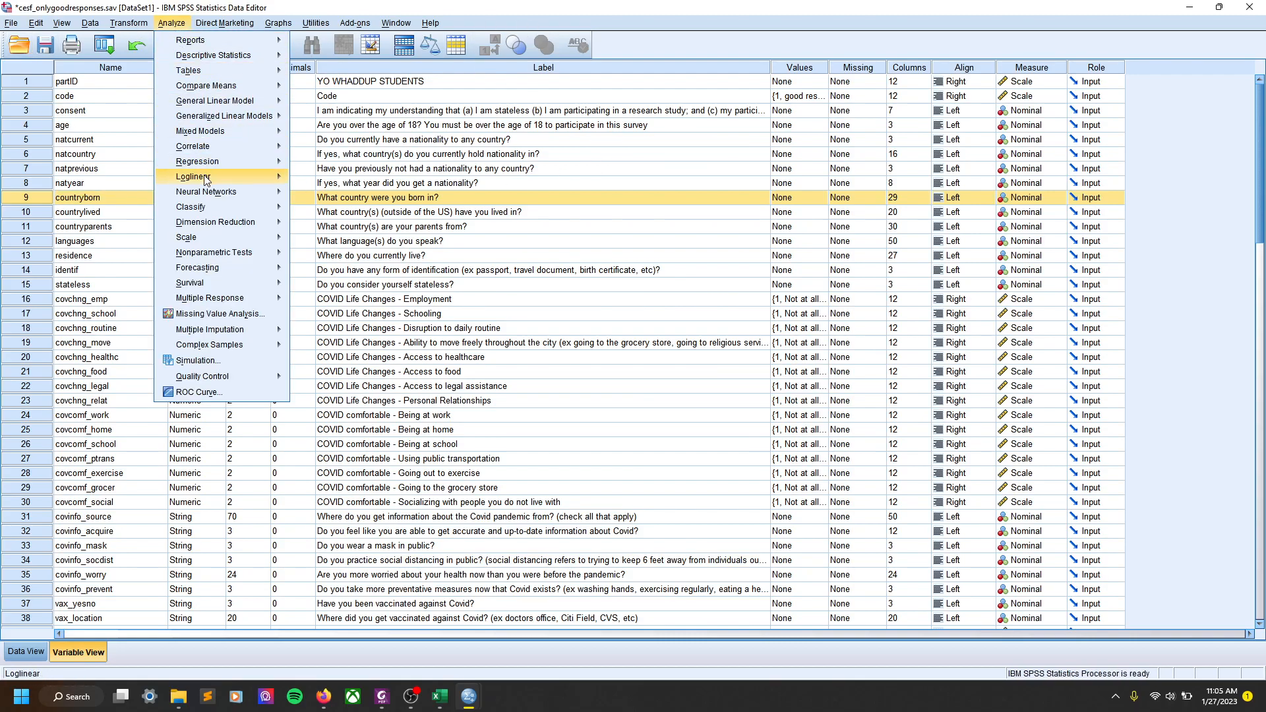
{"action": "left_click", "coordinate": [175, 25]}
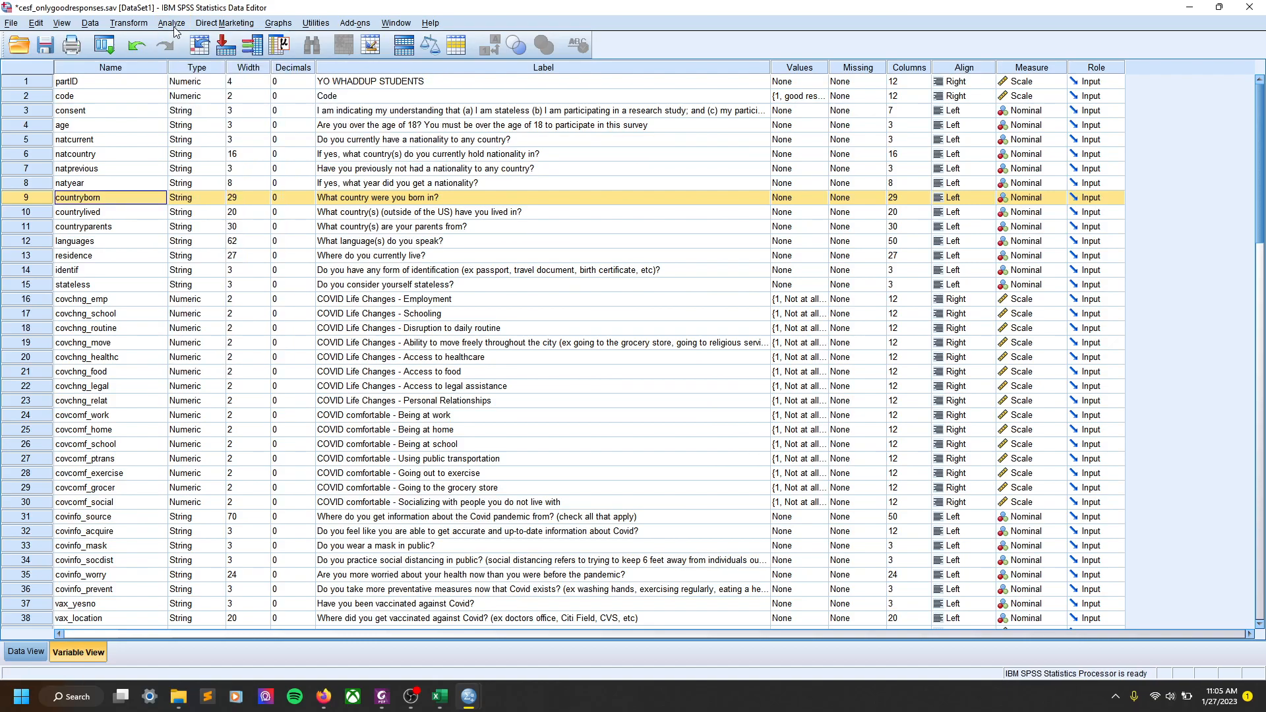